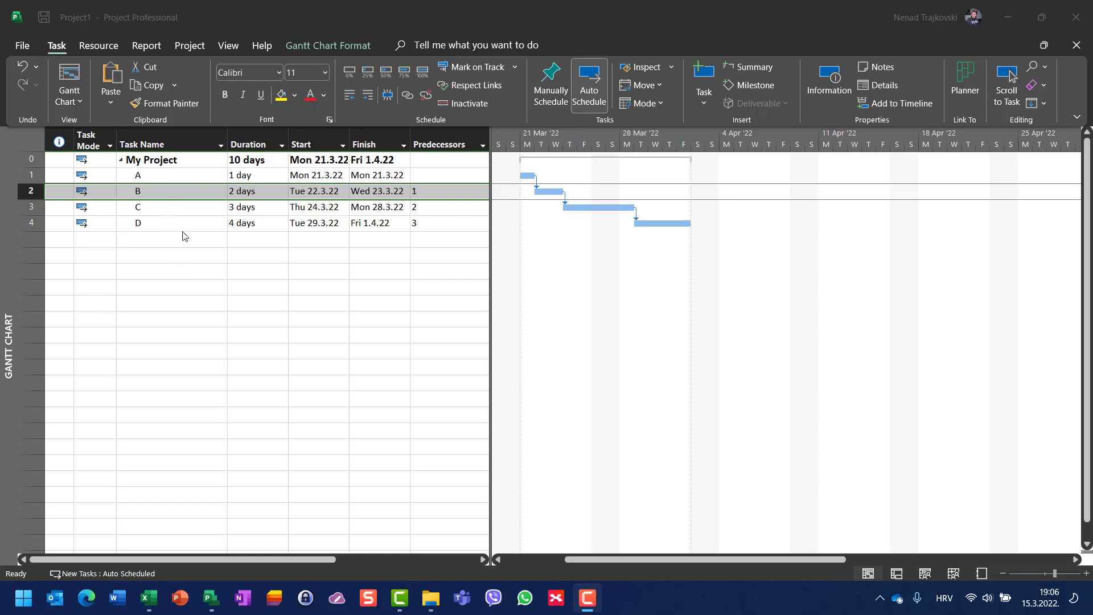
left_click(242, 177)
left_click(249, 193)
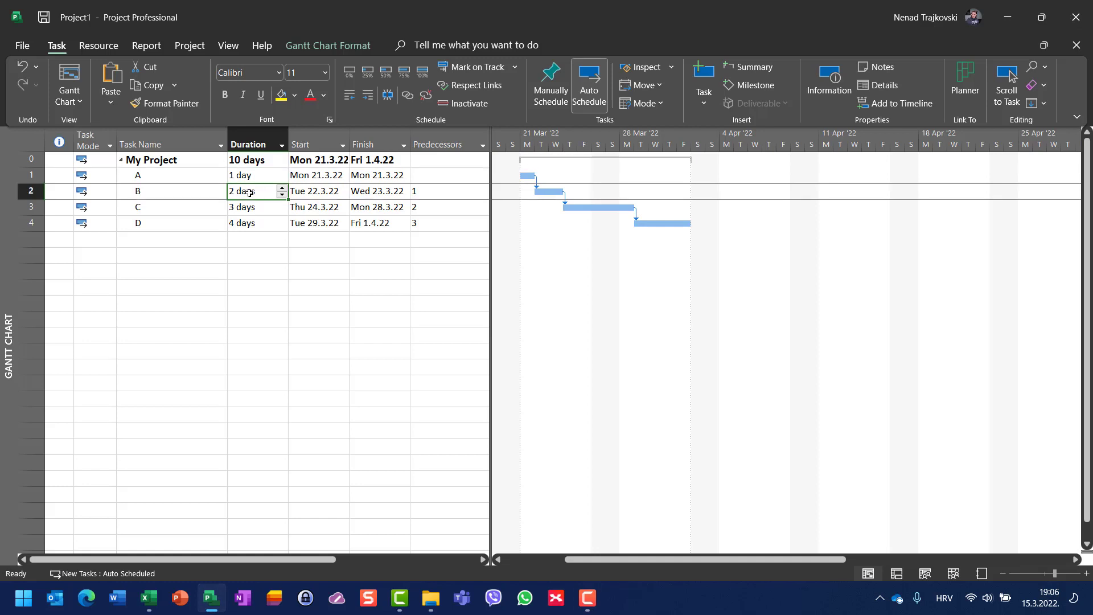
left_click(251, 209)
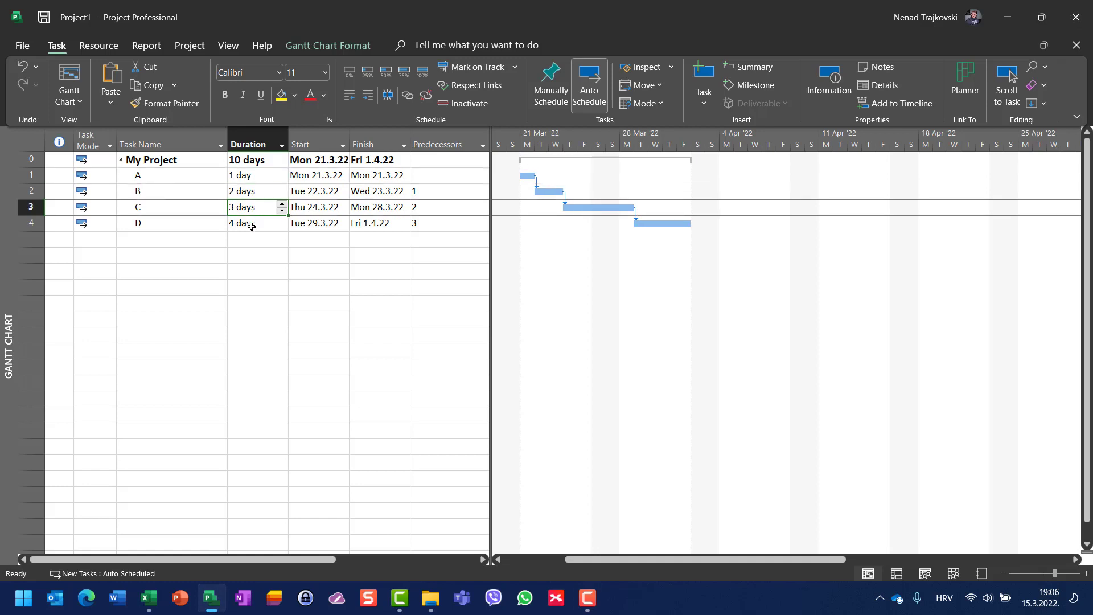
left_click(251, 224)
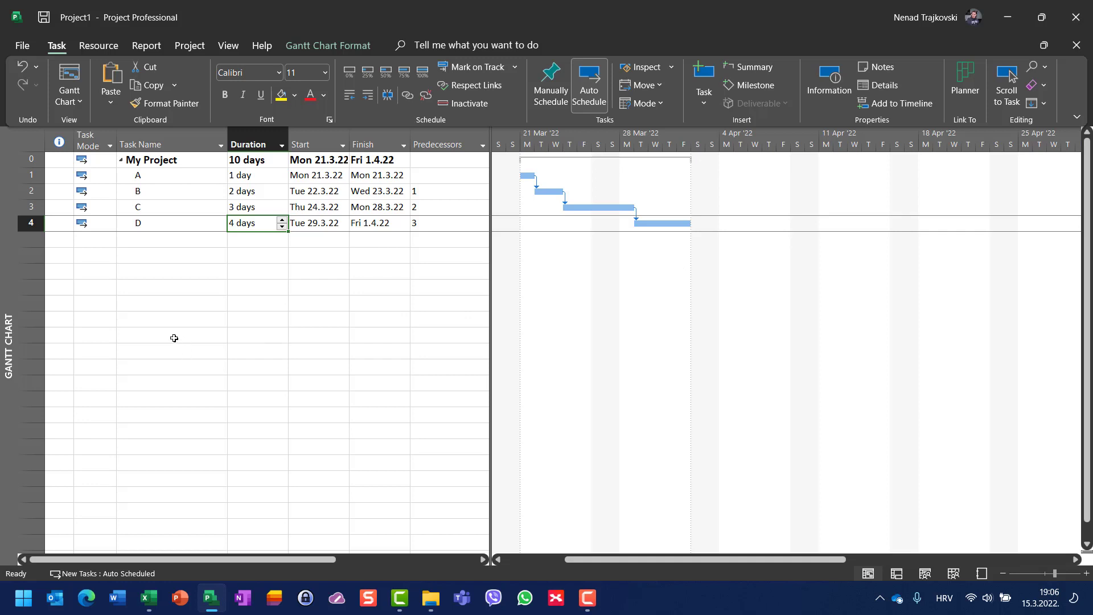
Try inactivating task B in the A–D task chain, and undo the inactivation
left_click(33, 190)
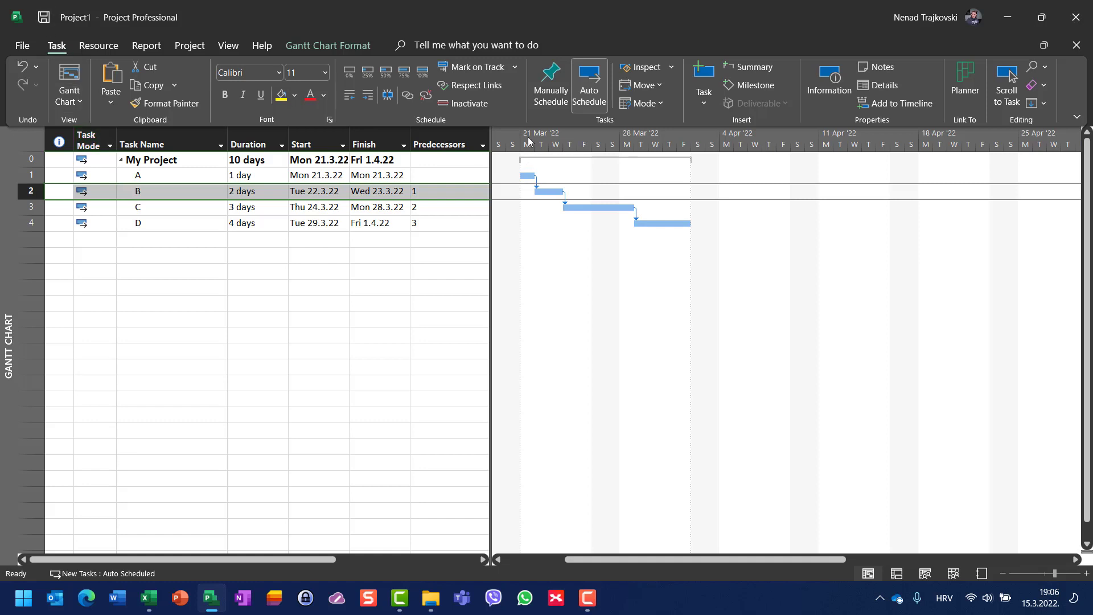
left_click(459, 103)
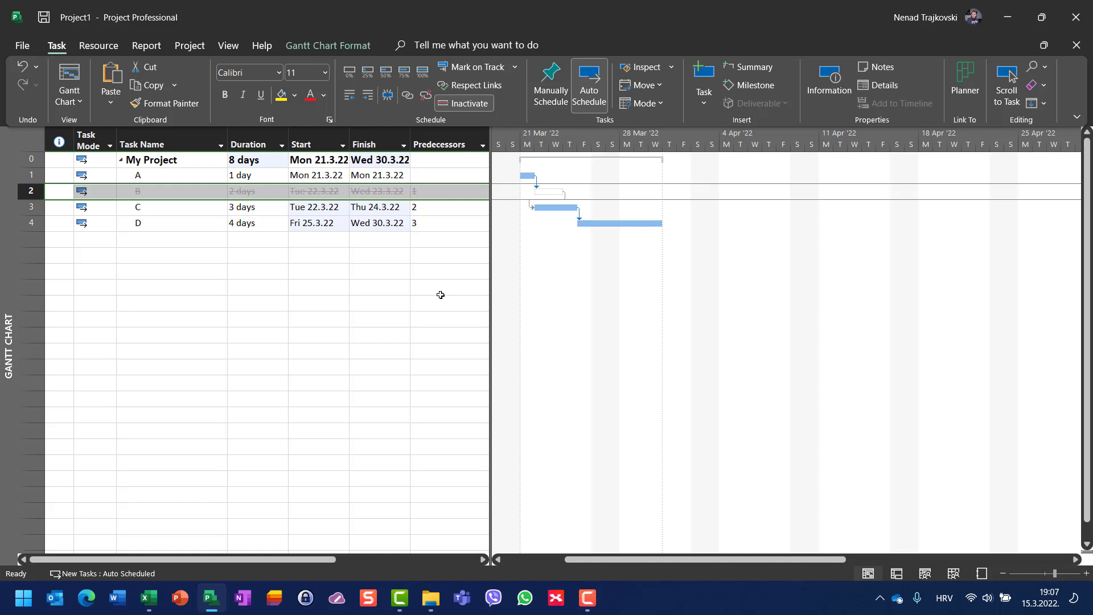
key("ctrl+z")
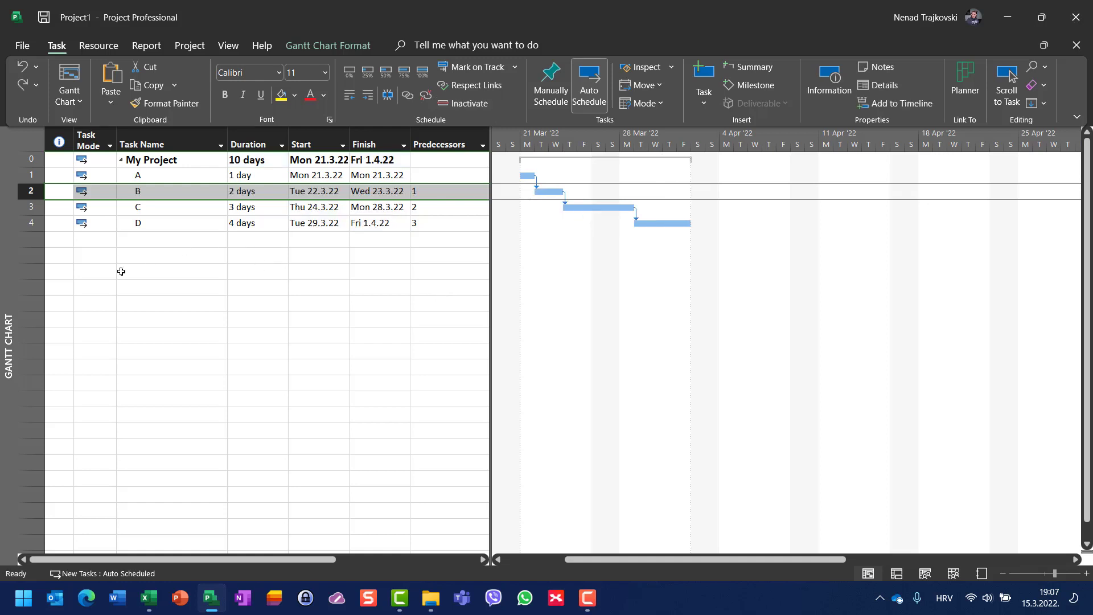
Try inactivating task C twice to test the effect on its successor, undoing the inactivation each time
left_click(31, 207)
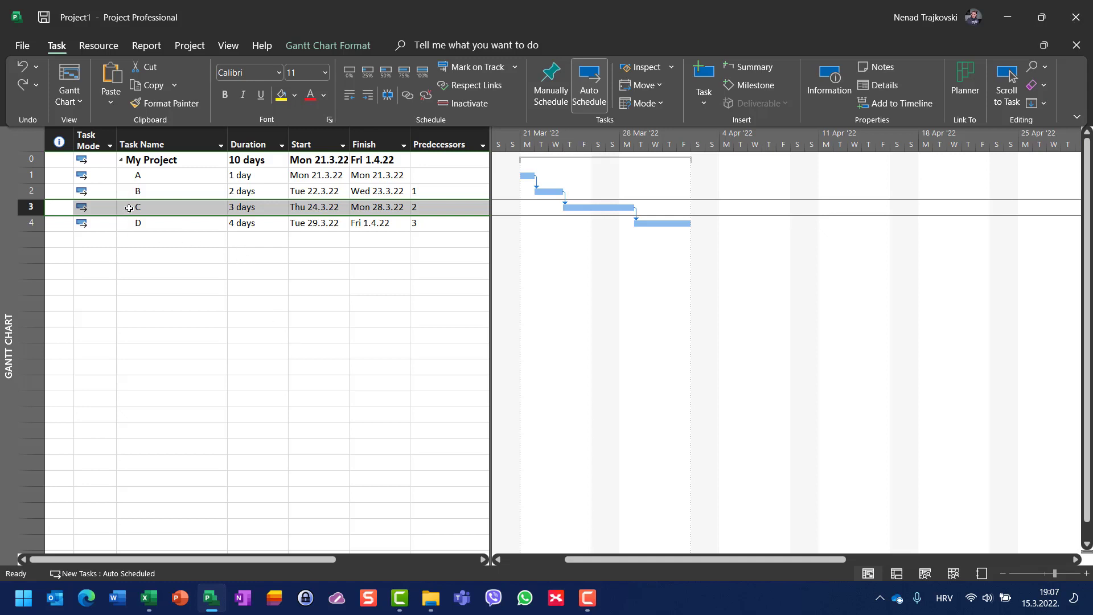
left_click(466, 106)
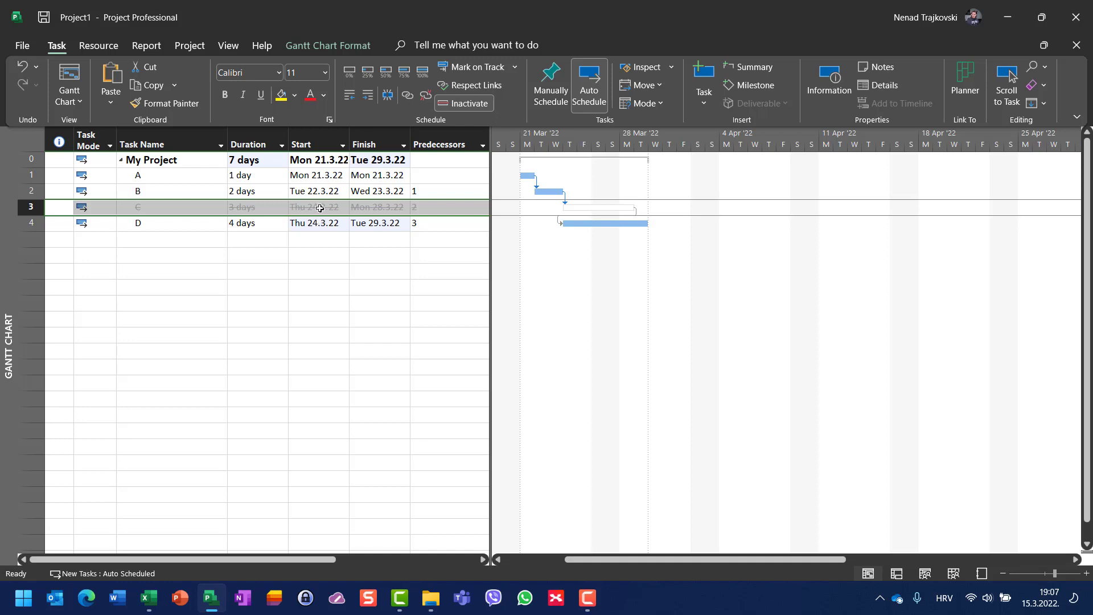
key("ctrl+z")
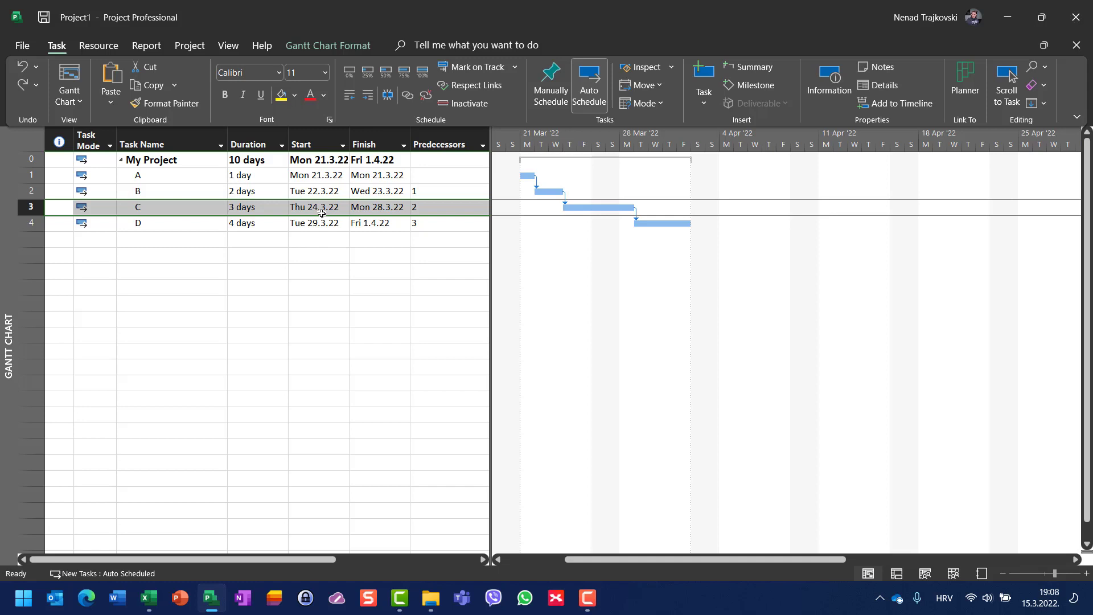
left_click(473, 104)
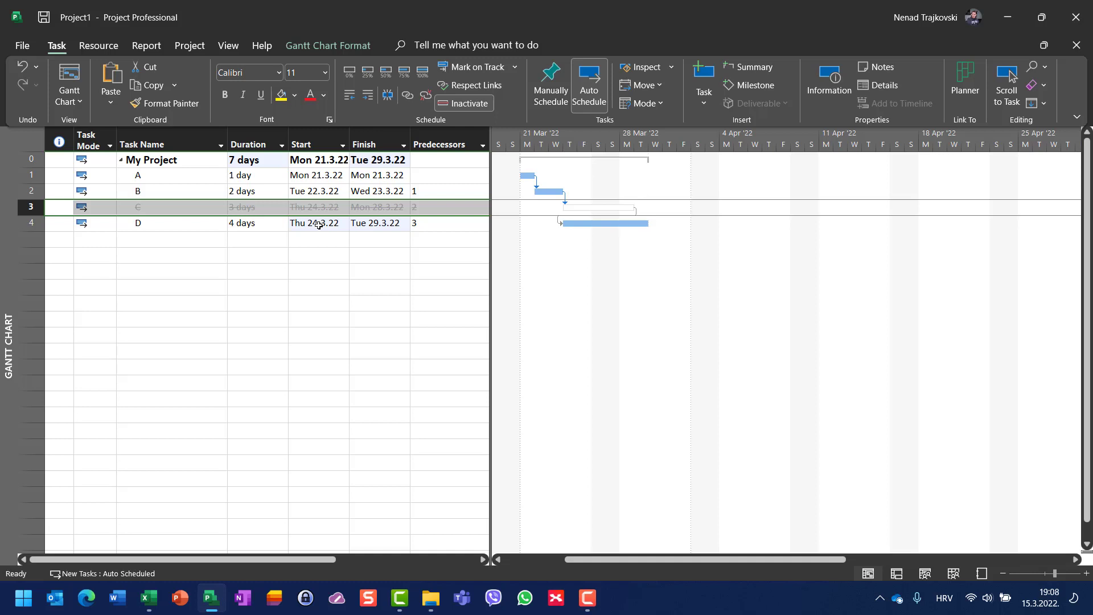
key("ctrl+z")
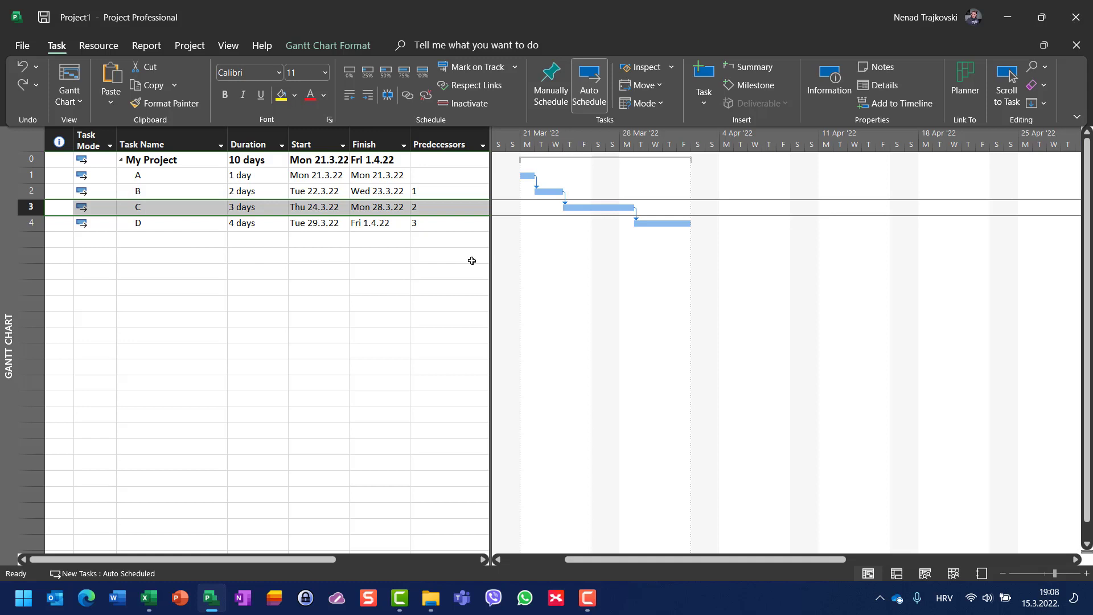
Add two new tasks named E and F below task D
left_click(189, 240)
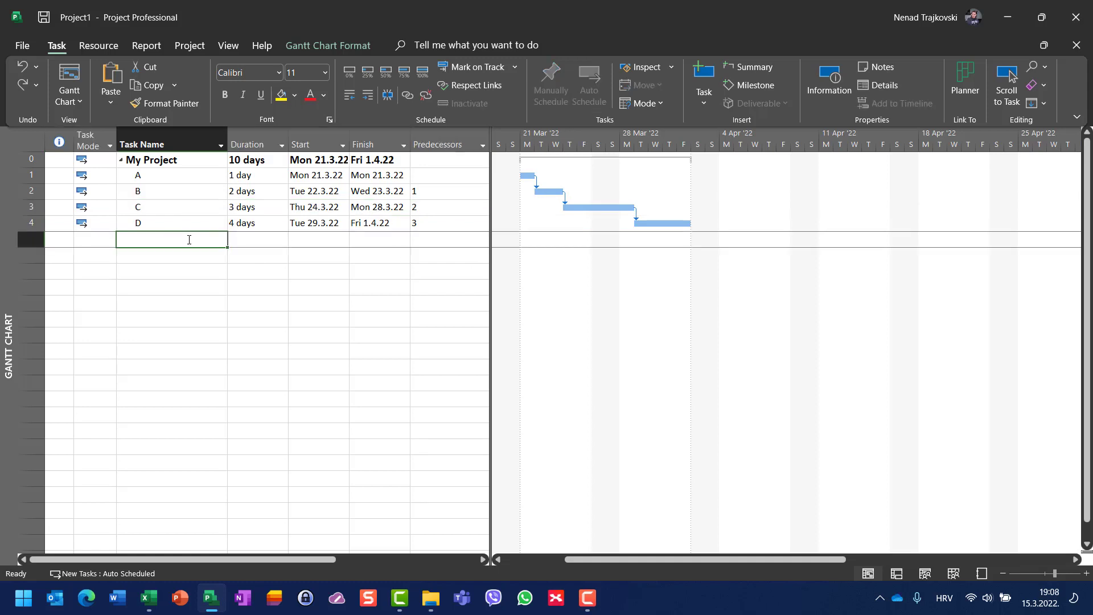
type("E")
key("Return")
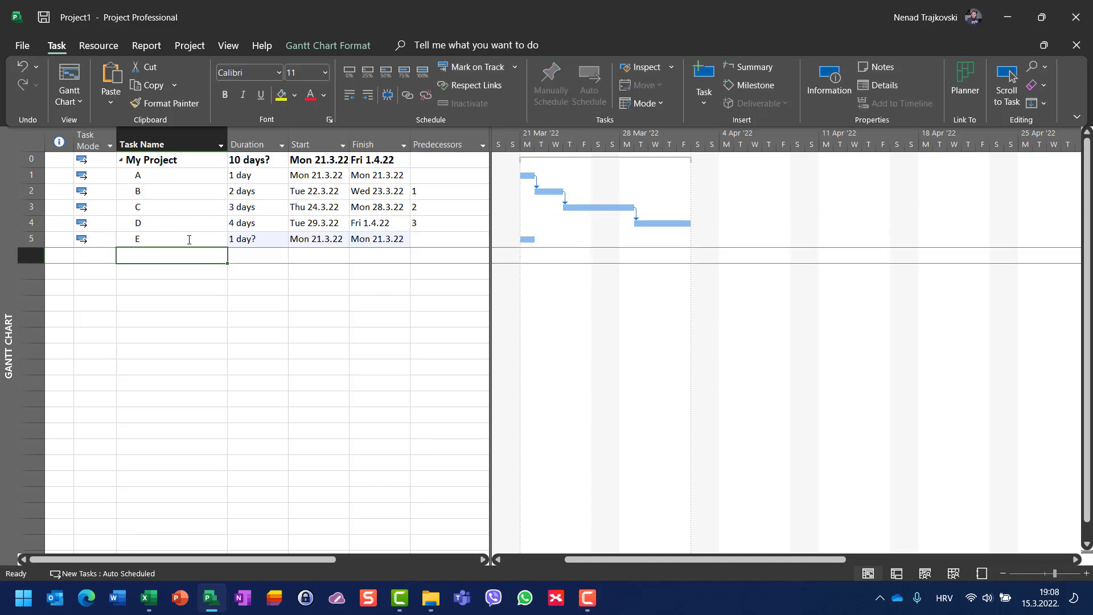
type("F0")
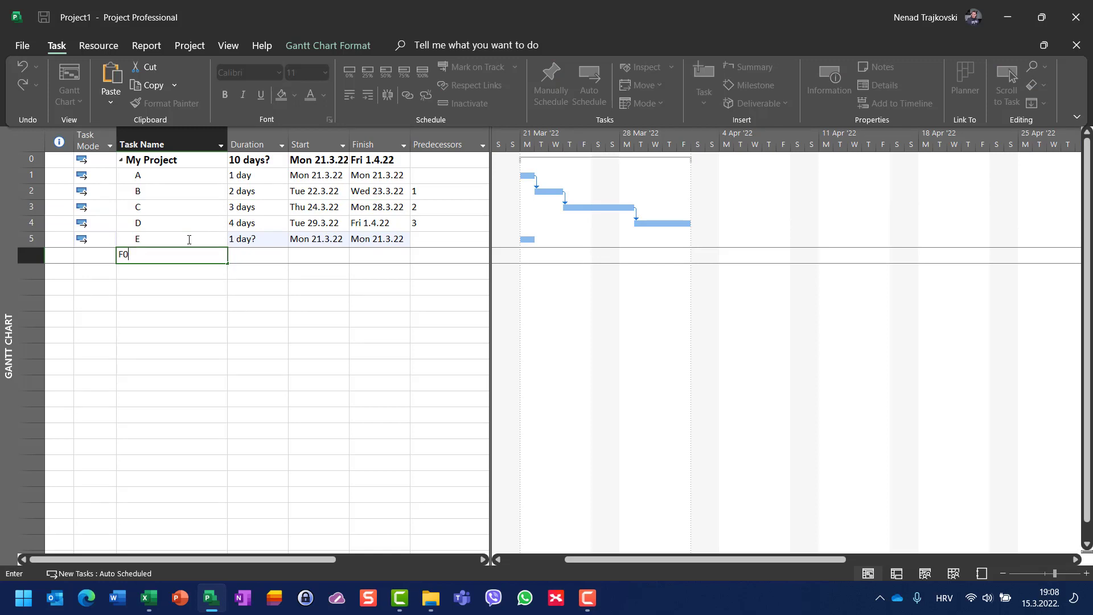
key("BackSpace")
key("Return")
Set the duration of task E to 5 days and of task F to 3 days
key("Up")
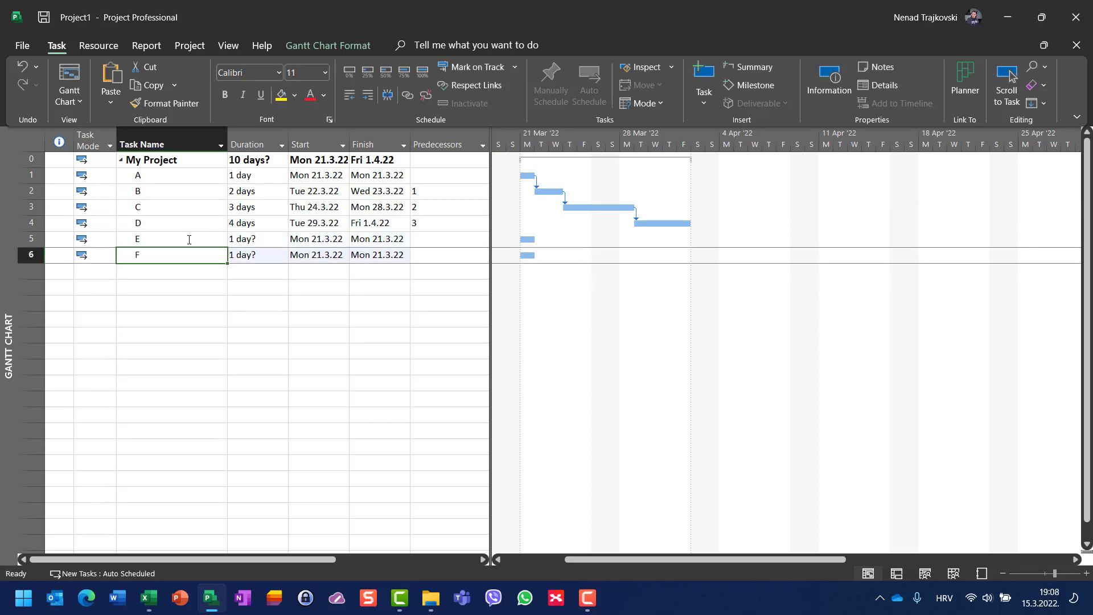
left_click(189, 240)
key("Tab")
type("5")
key("Return")
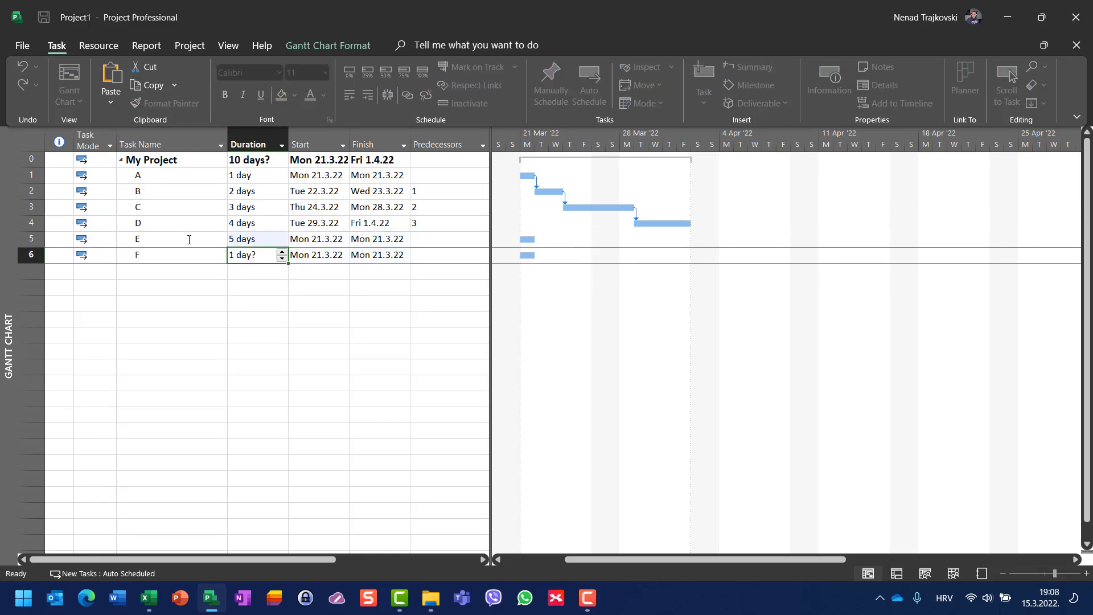
type("3")
key("Return")
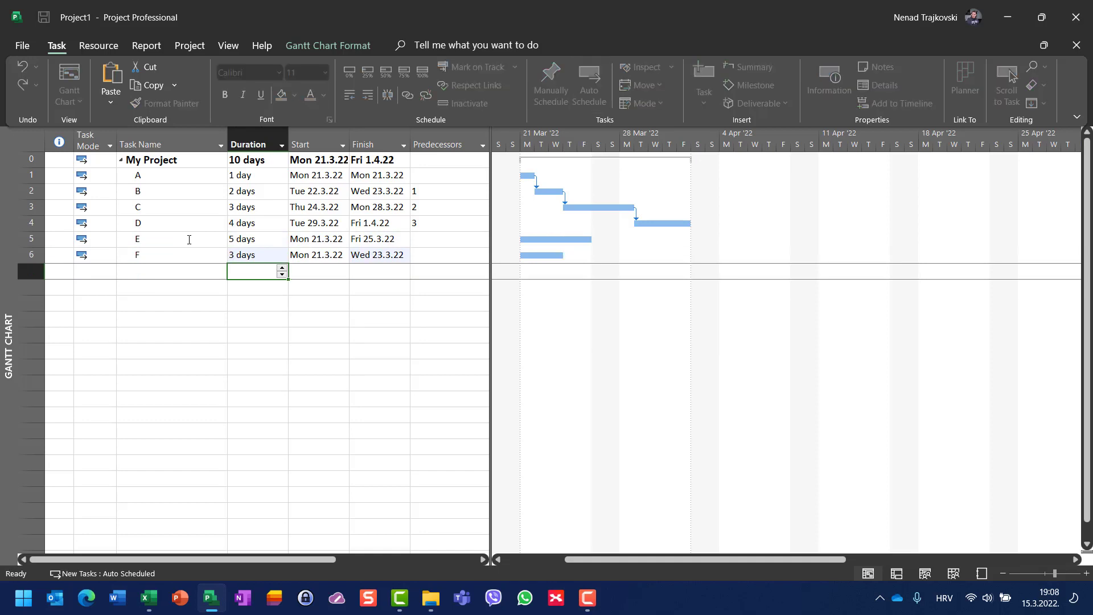
Set the predecessor of task E to 2SS and the predecessor of task F to 2FF
key("Up")
key("Up")
key("Right")
key("Right")
key("Right")
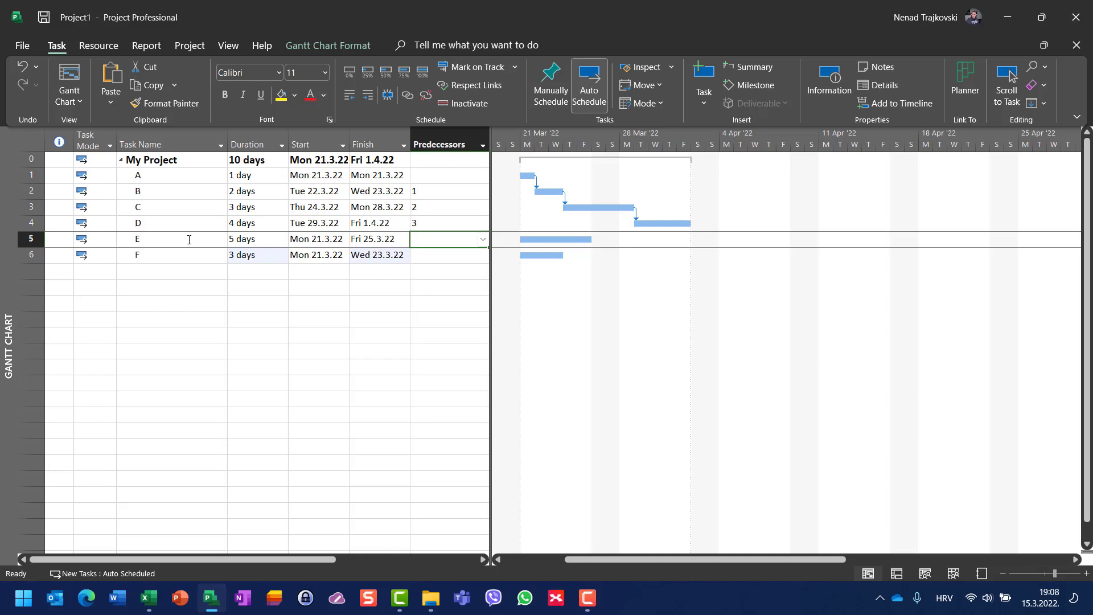
type("2SS")
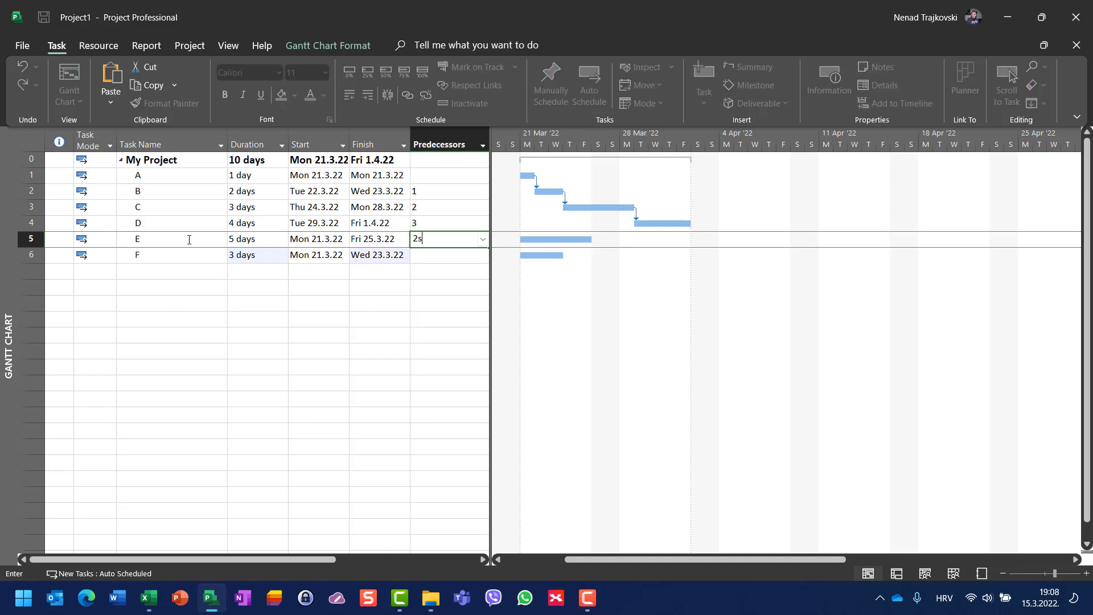
key("Return")
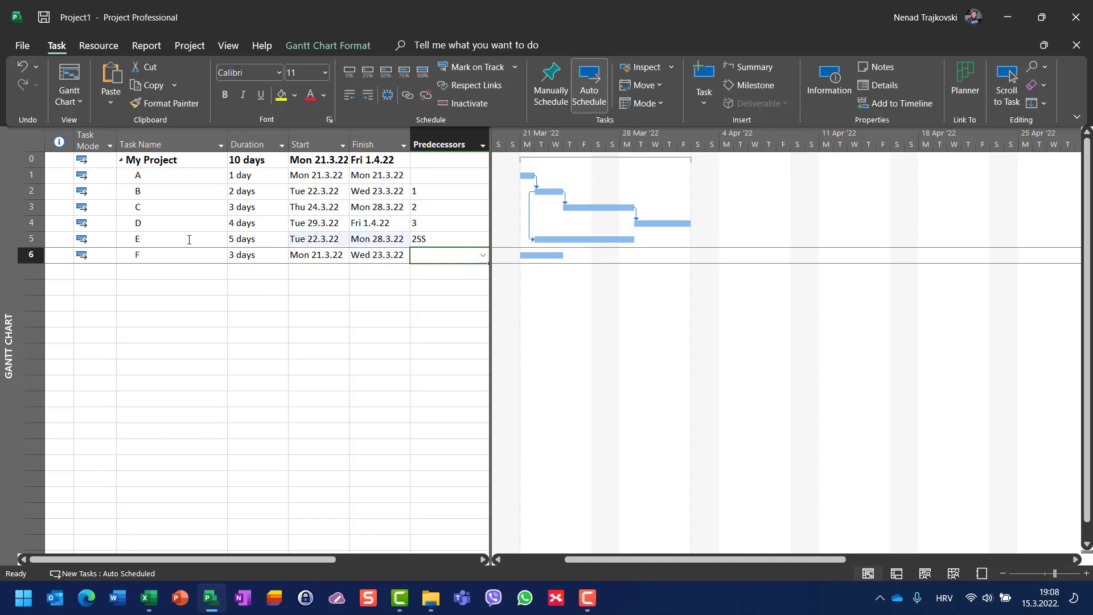
type("2FF")
key("Return")
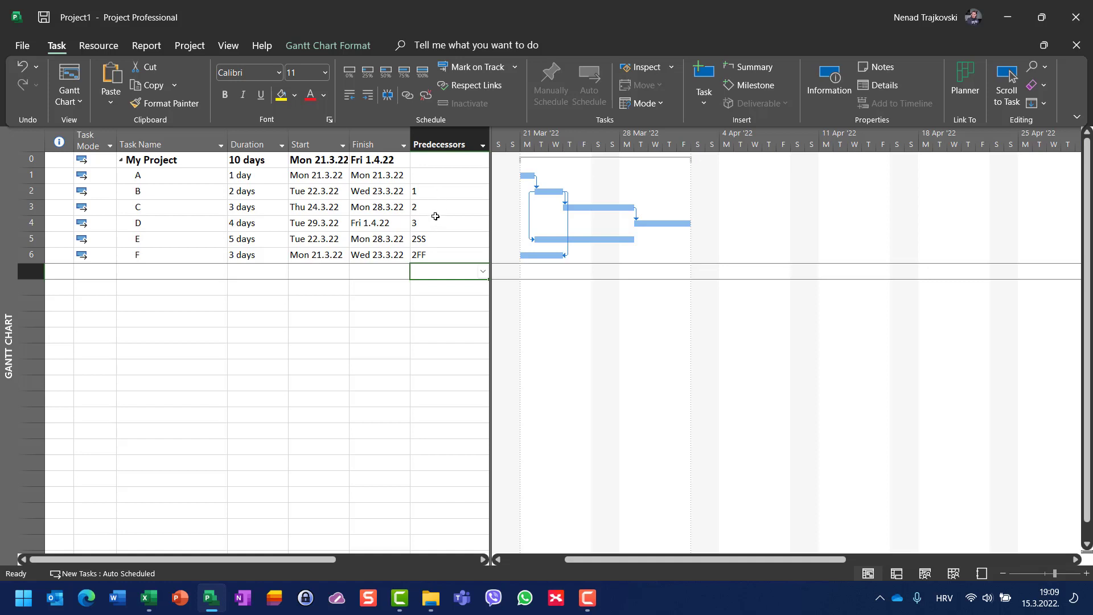
Try inactivating task B twice to test the effect on tasks C, E and F, undoing it each time
left_click(29, 190)
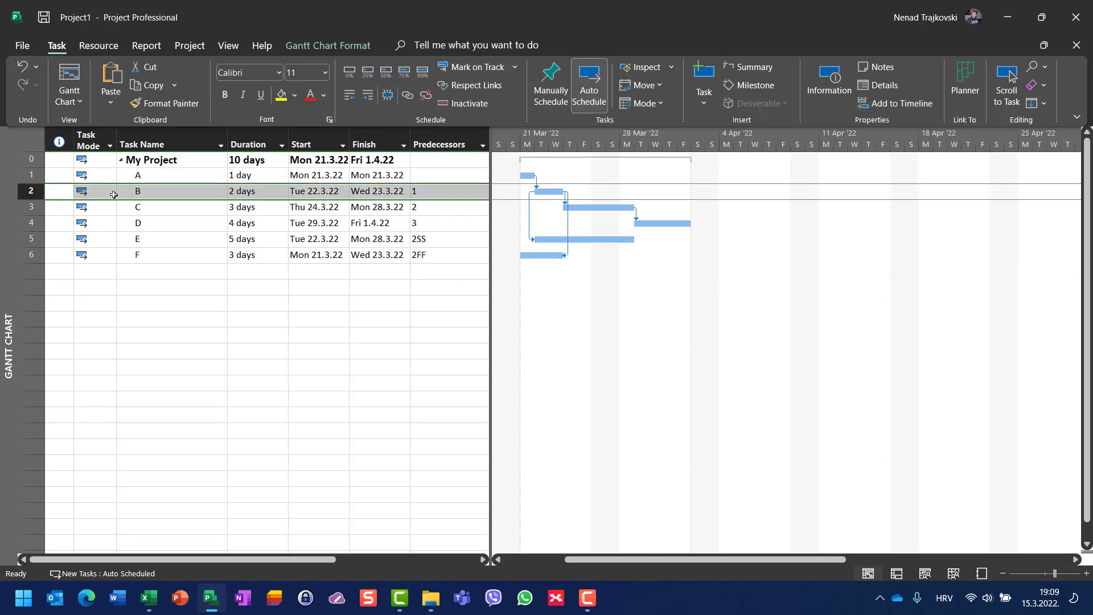
left_click(459, 104)
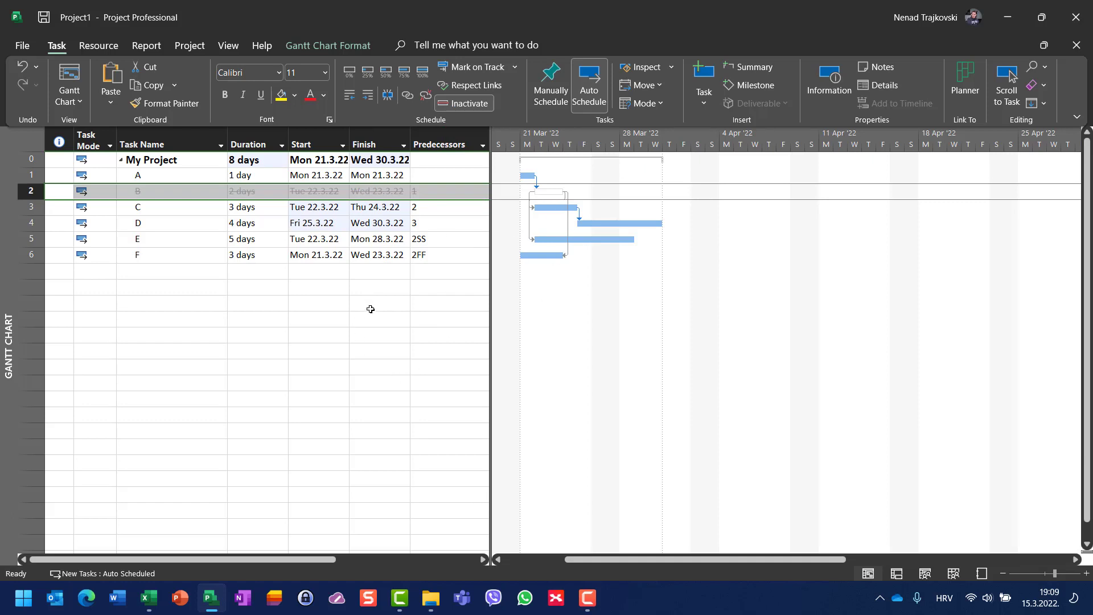
key("ctrl+z")
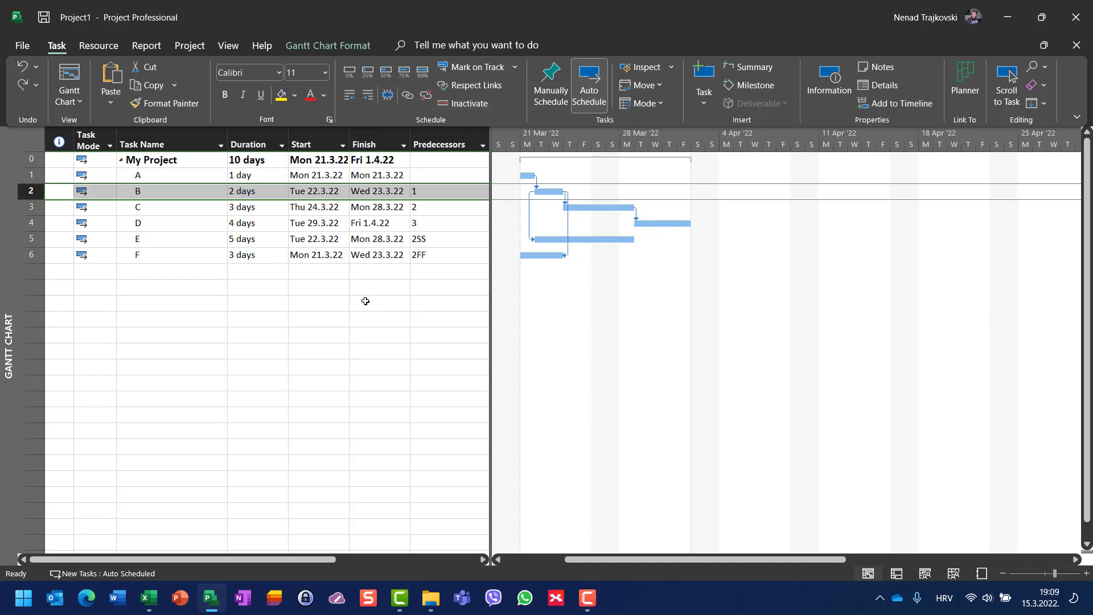
left_click(475, 111)
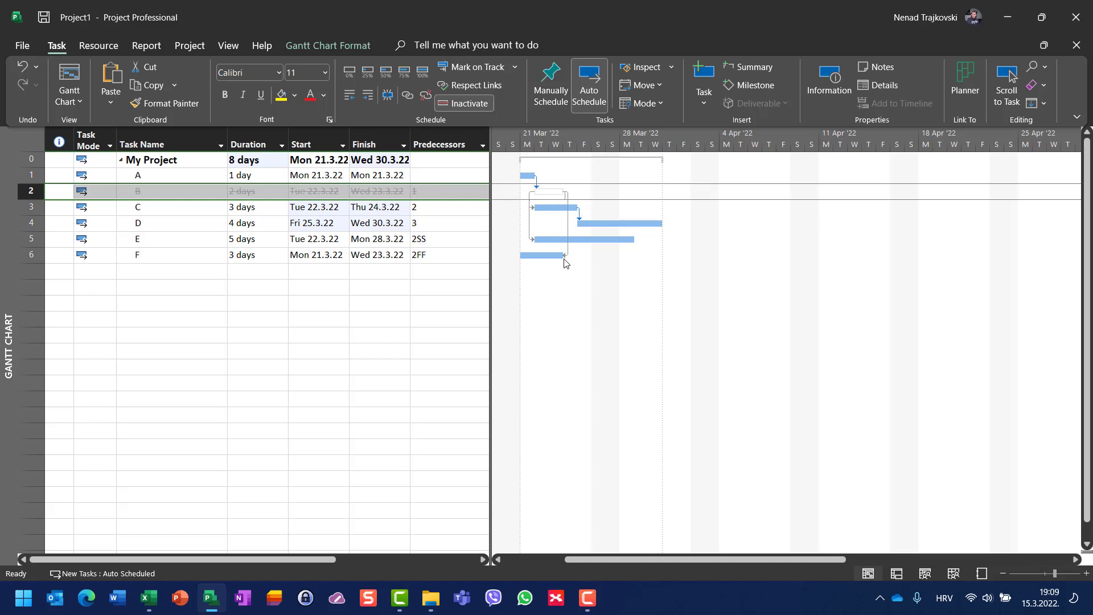
key("ctrl+z")
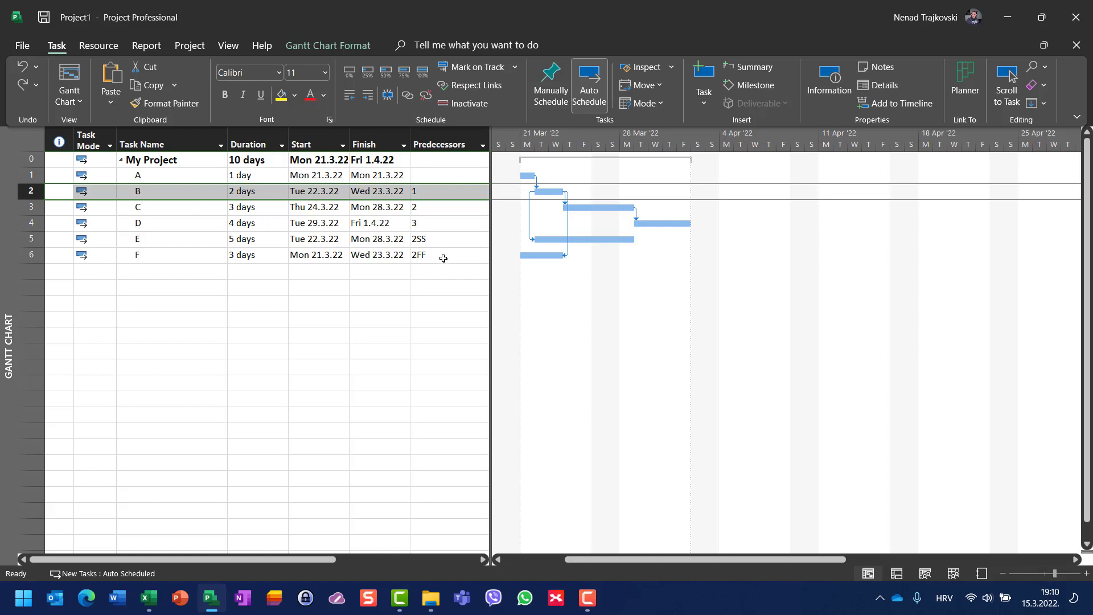
Filter the task list by predecessor so that only tasks with 2, 2FF or 2SS are shown
left_click(483, 148)
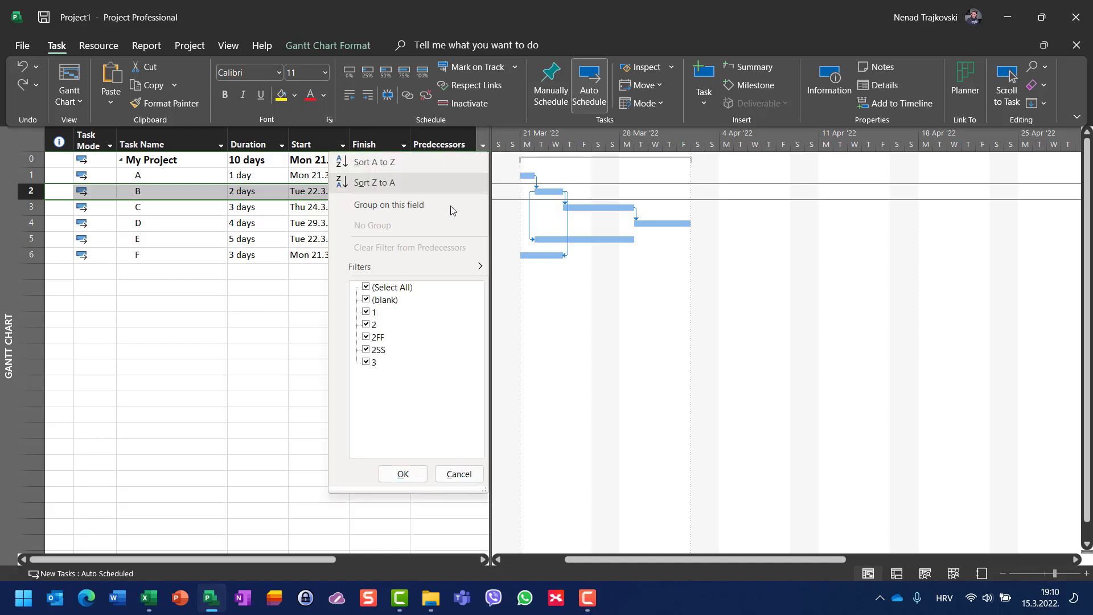
left_click(397, 289)
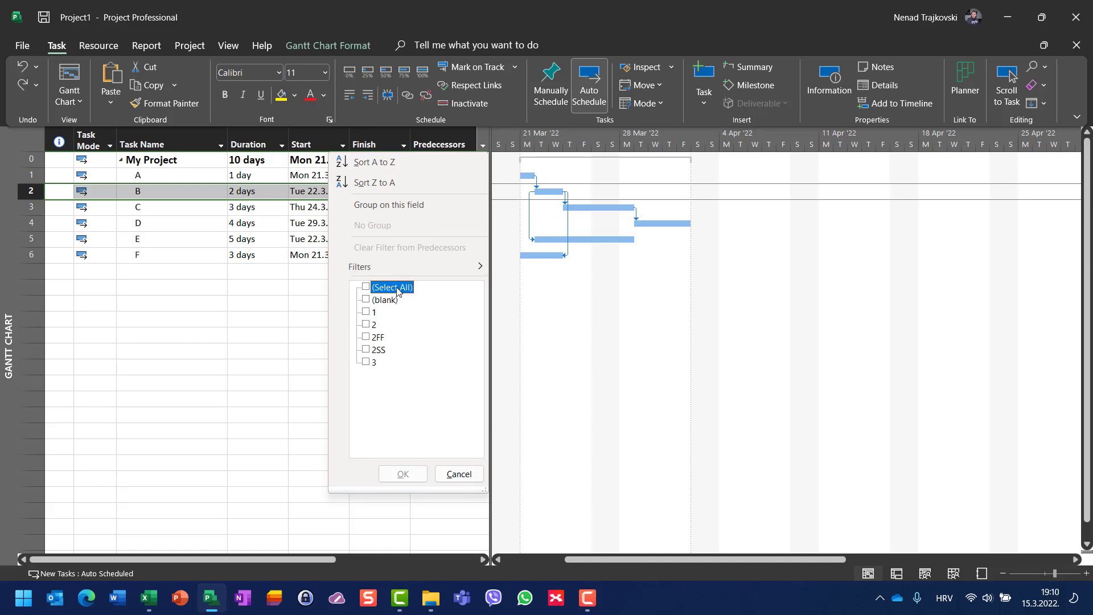
left_click(371, 325)
left_click(373, 337)
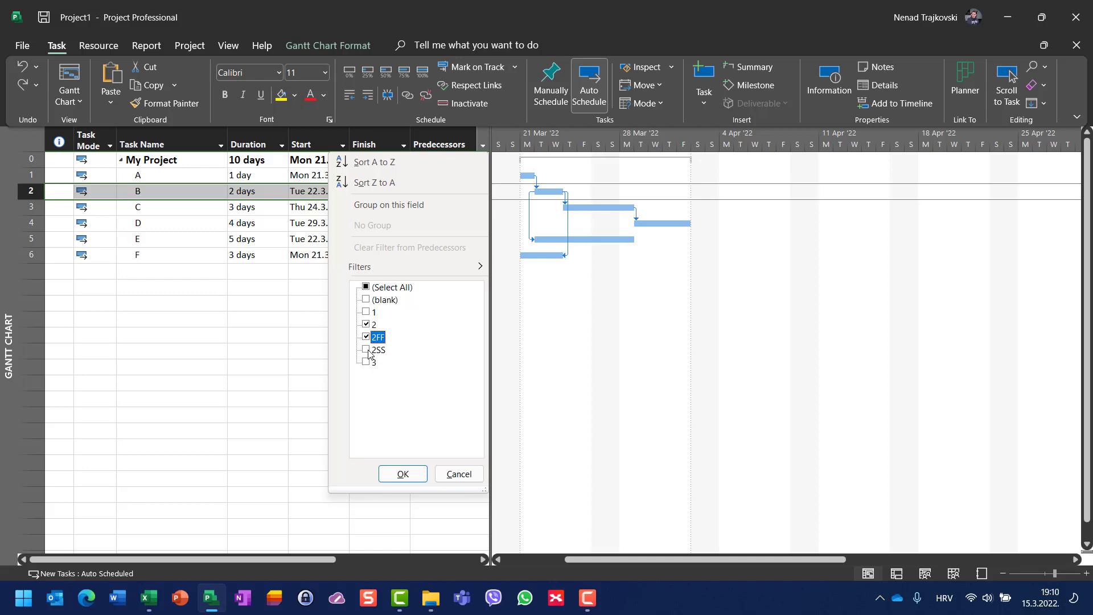
left_click(374, 350)
left_click(403, 474)
left_click(403, 474)
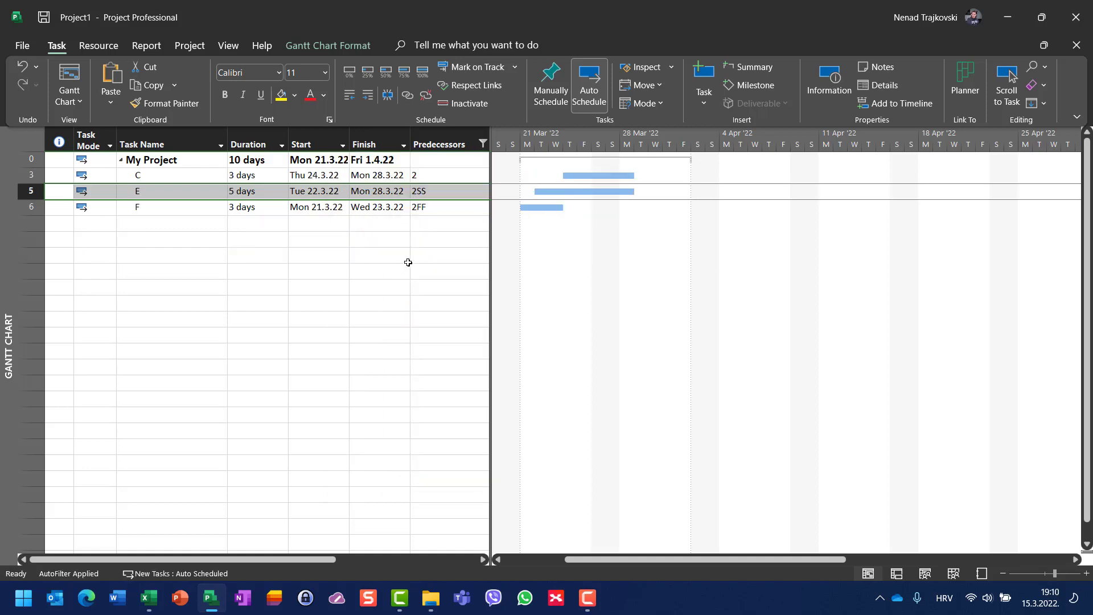
Delete the predecessors of the filtered tasks C, E and F
left_click(434, 179)
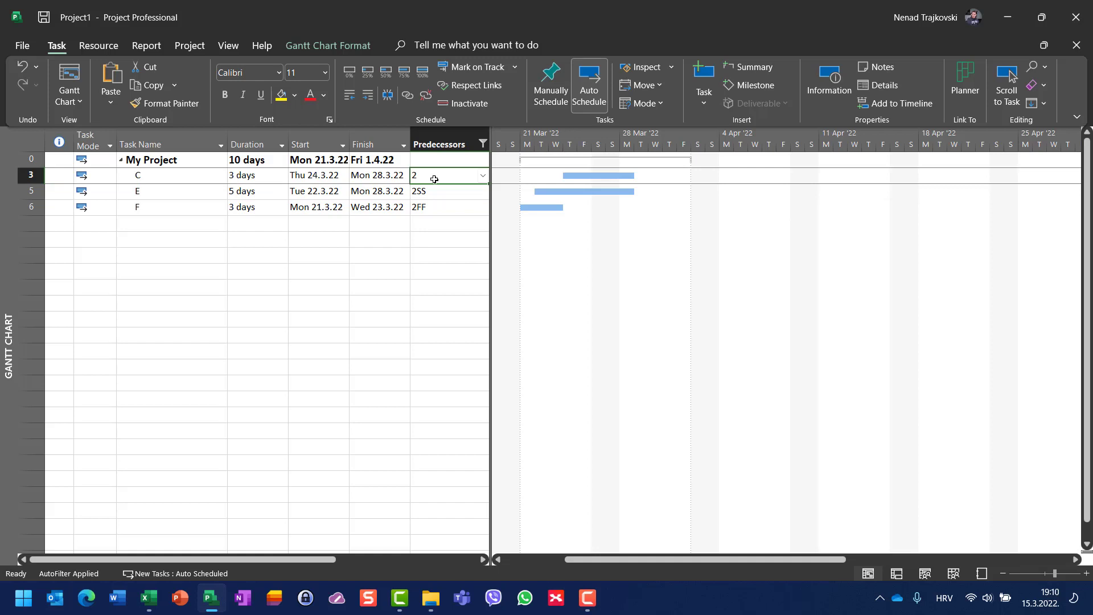
key("Delete")
key("Down")
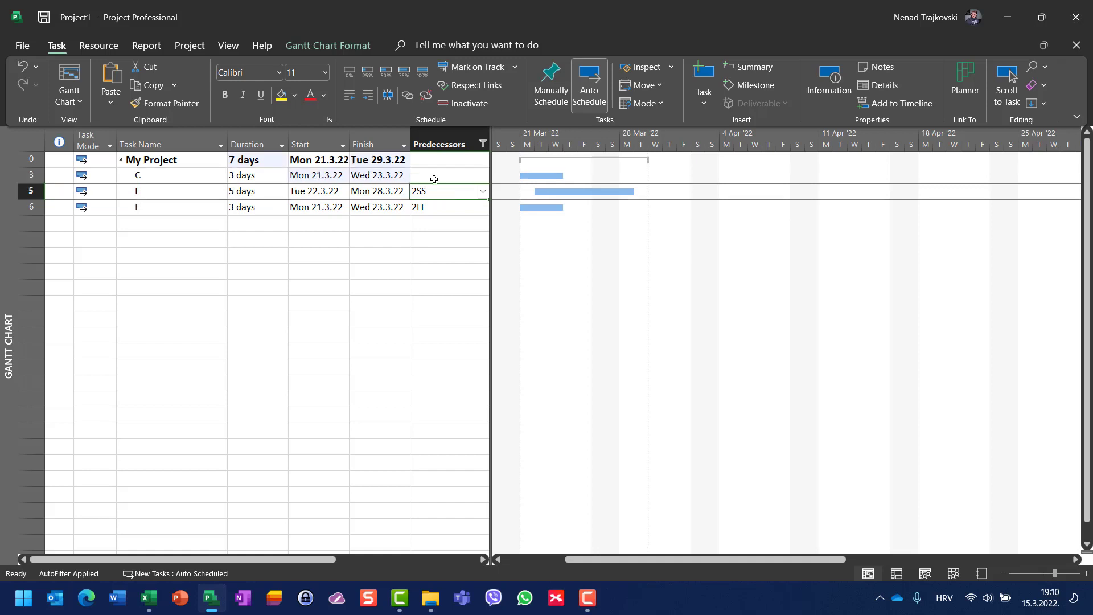
key("Delete")
key("Down")
key("Delete")
key("Down")
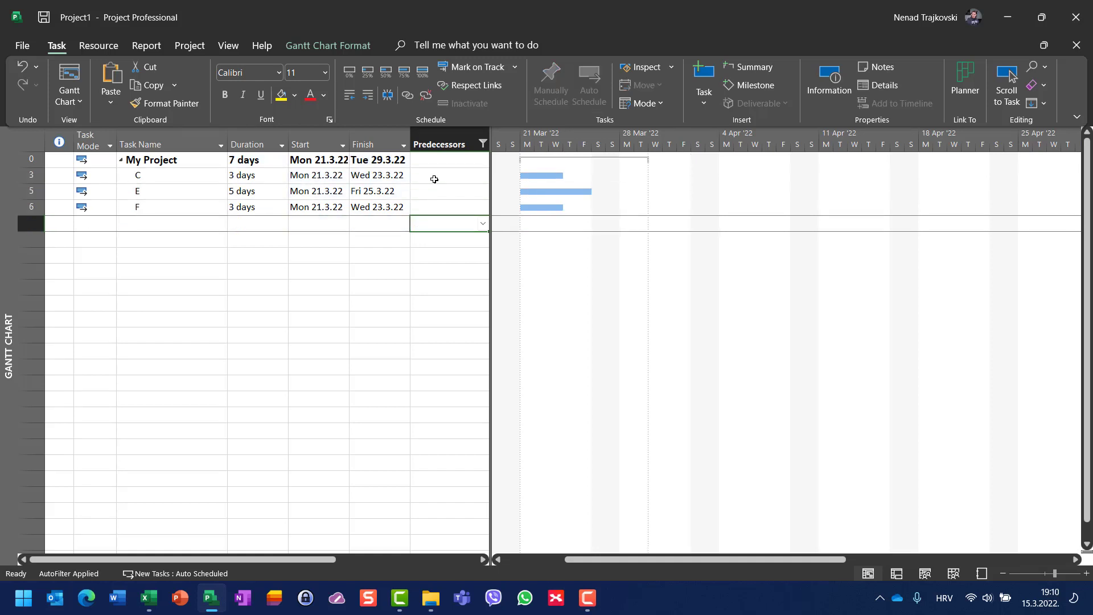
Reset the predecessor filter to include all values so that every task is listed
left_click(483, 144)
left_click(380, 294)
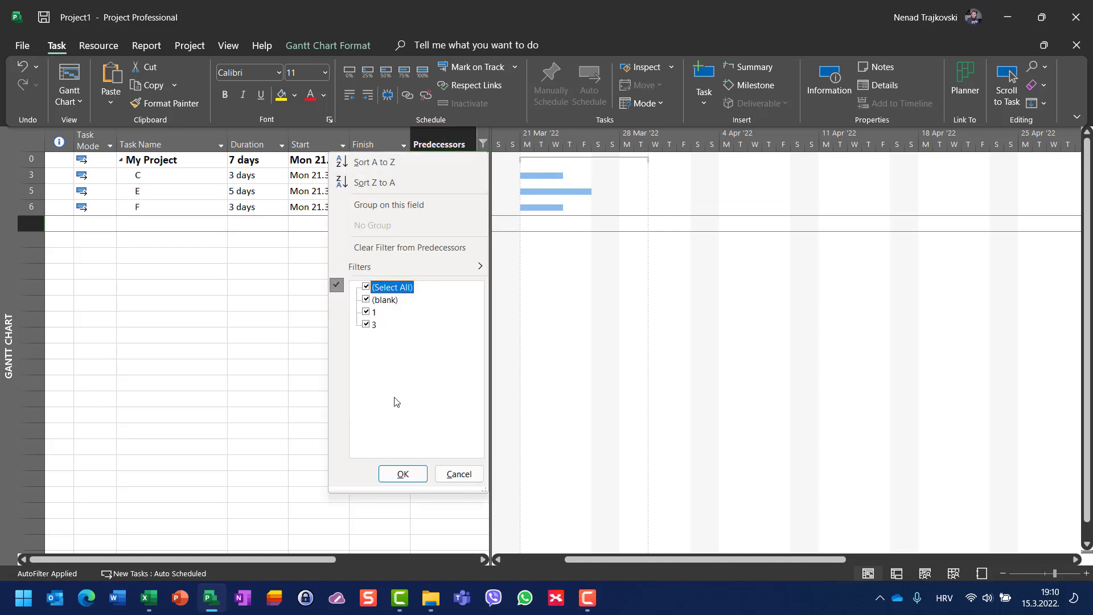
left_click(402, 474)
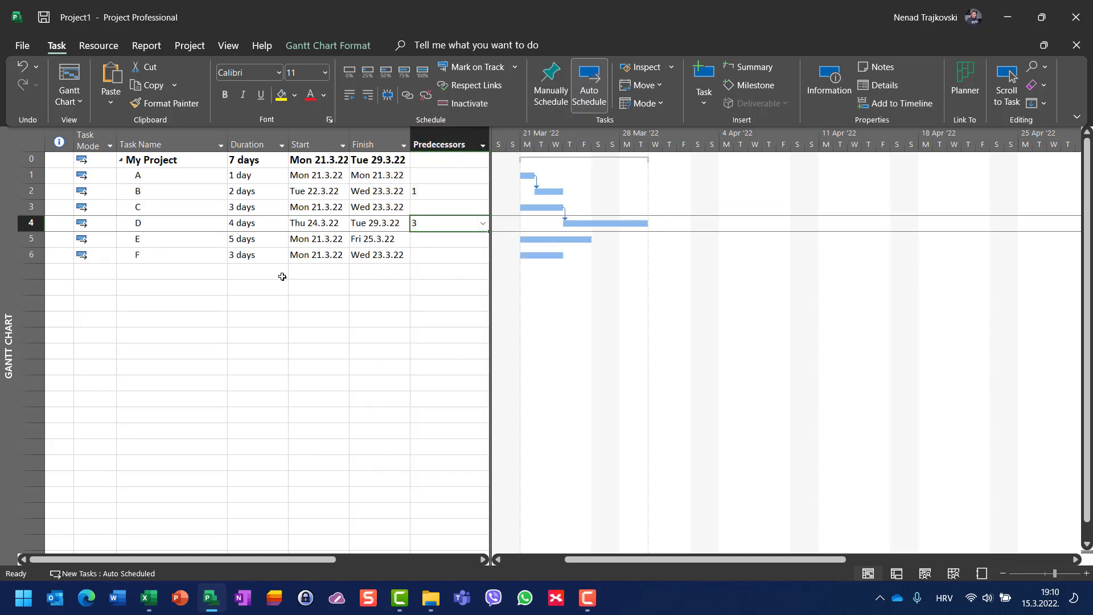
Delete the predecessor of task B
left_click(418, 194)
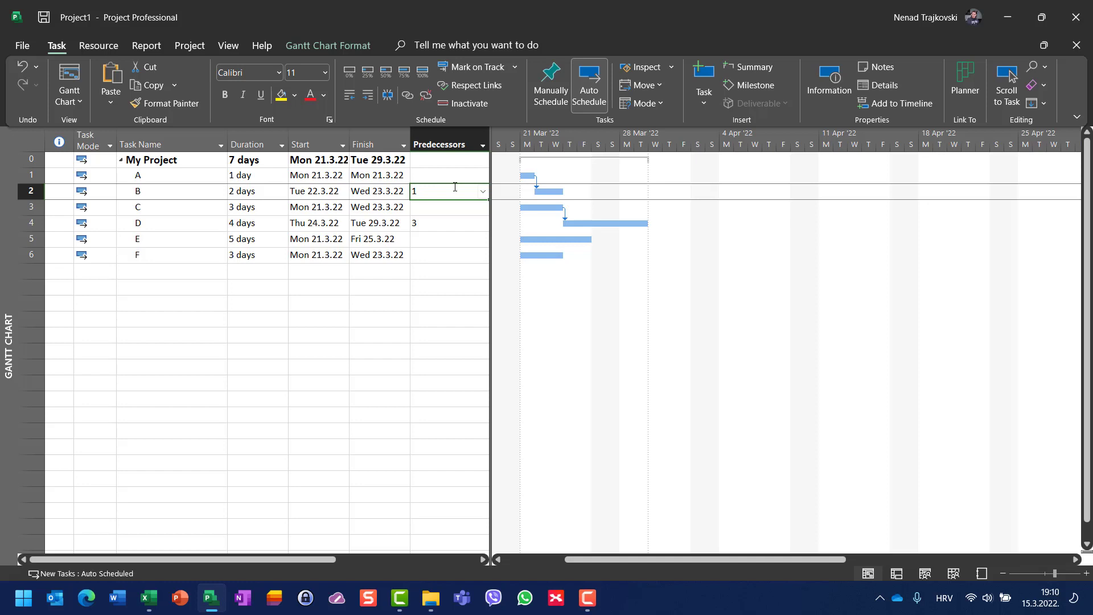
key("Delete")
key("Return")
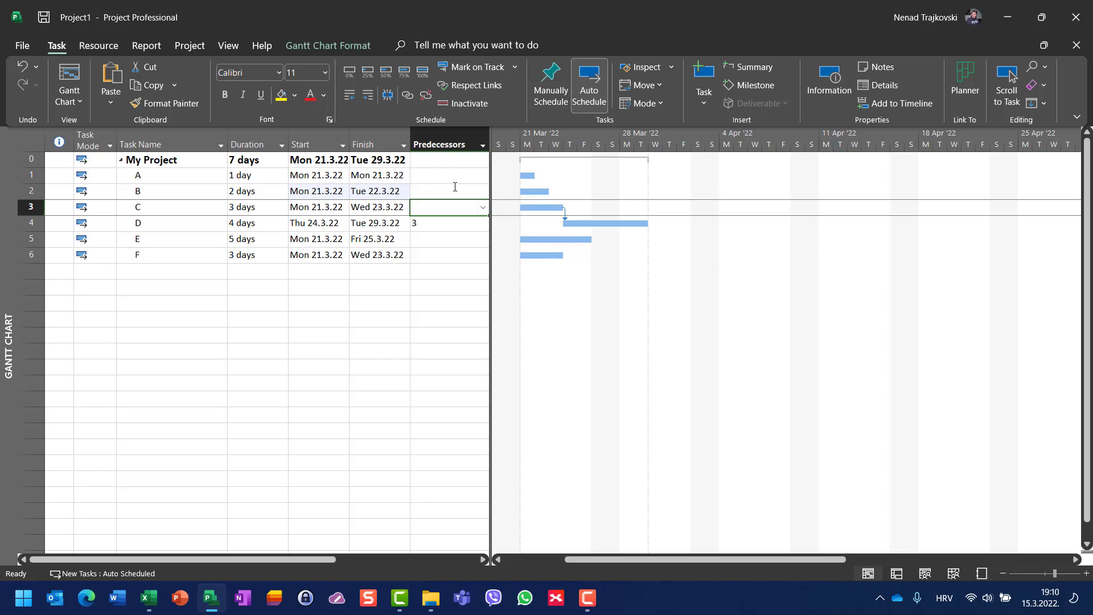
Relink the former successors of task B to task A by setting predecessors 1 for C, 1SS for E and 1FF for F
key("F2")
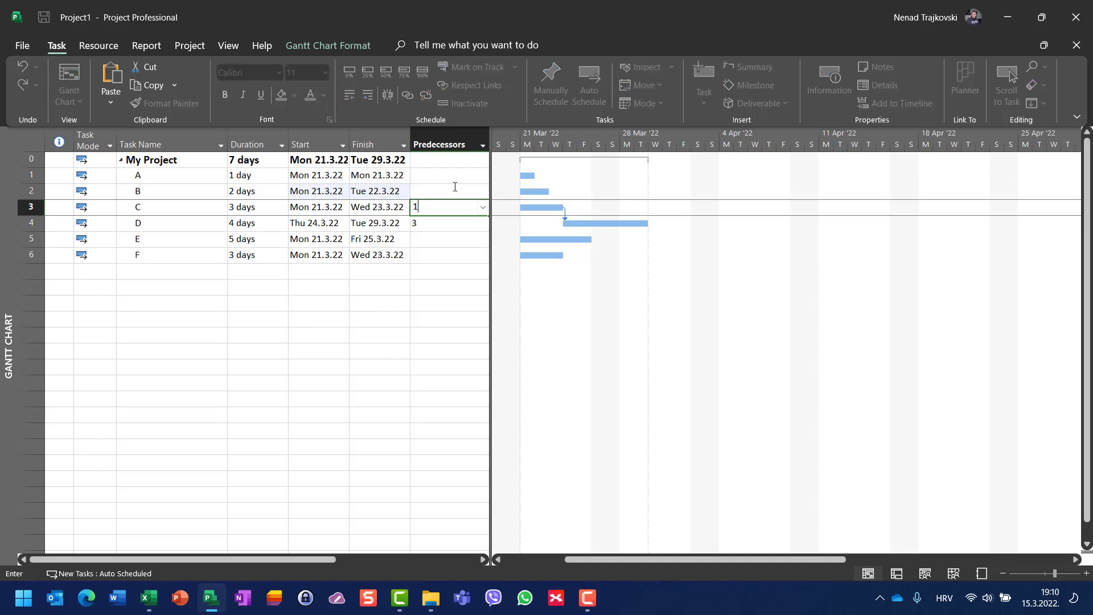
key("Return")
key("Return")
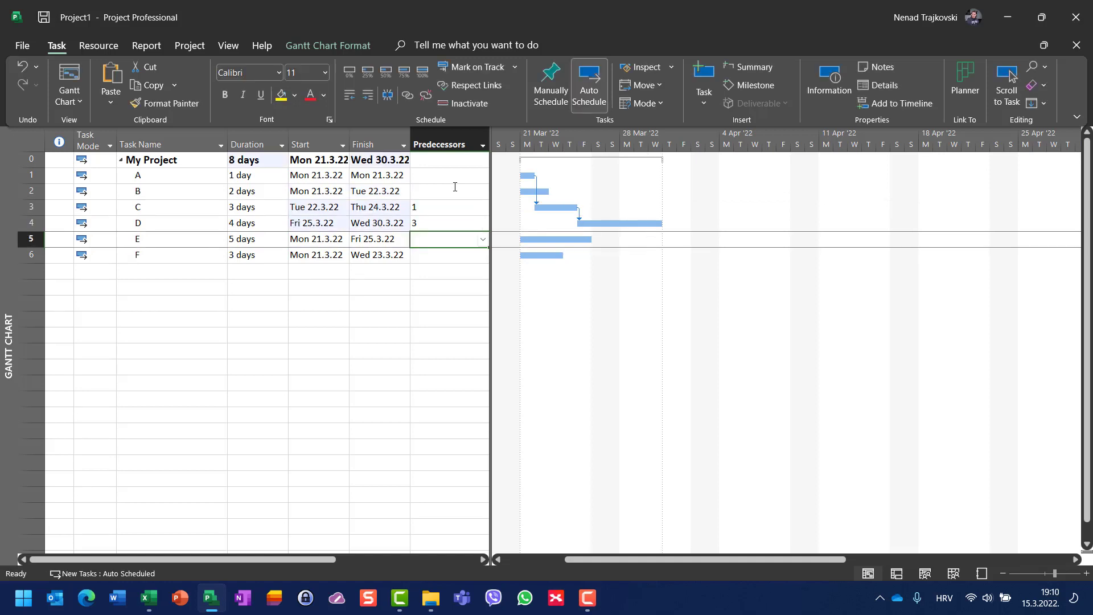
type("1ss")
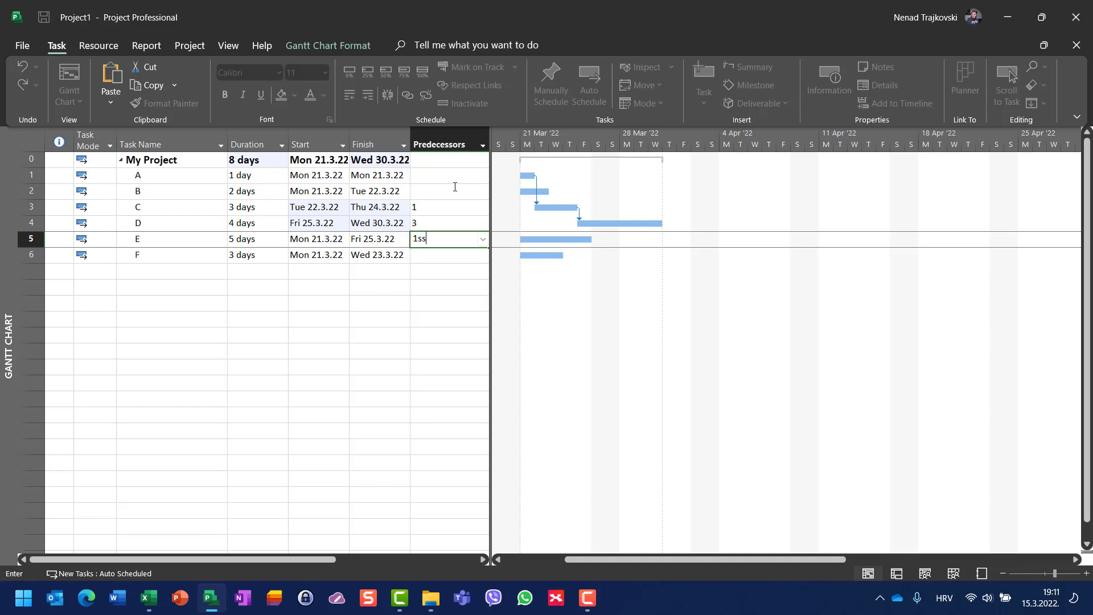
key("Return")
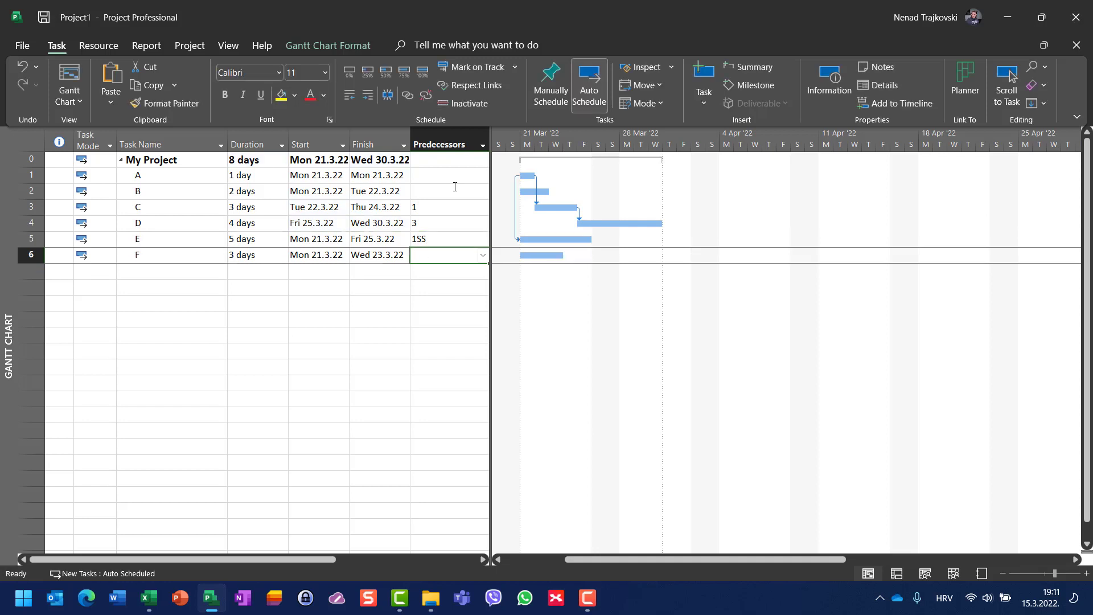
type("1ff")
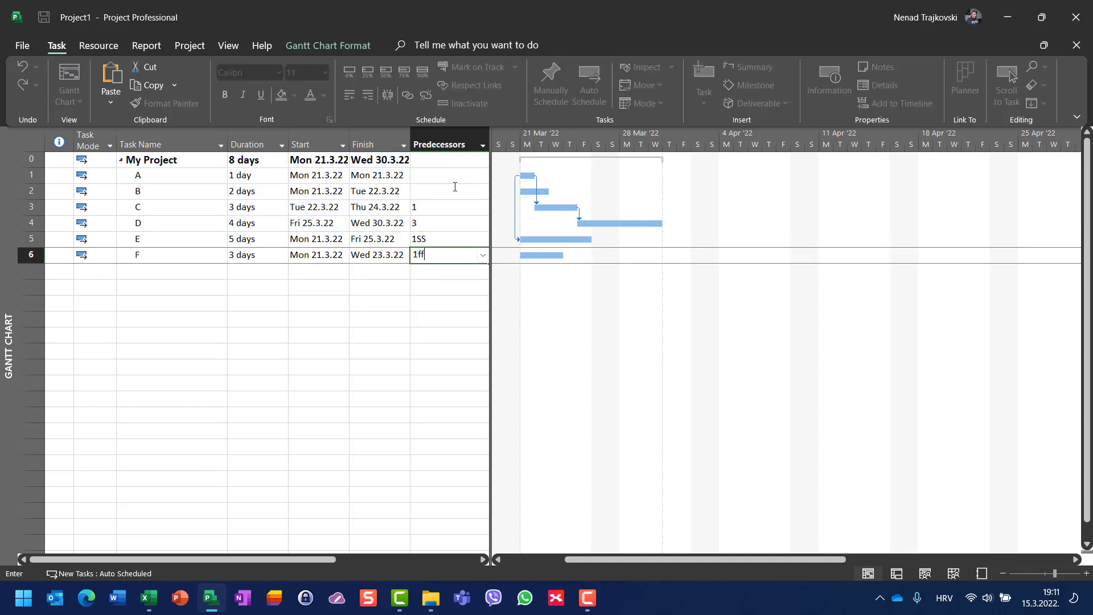
key("Return")
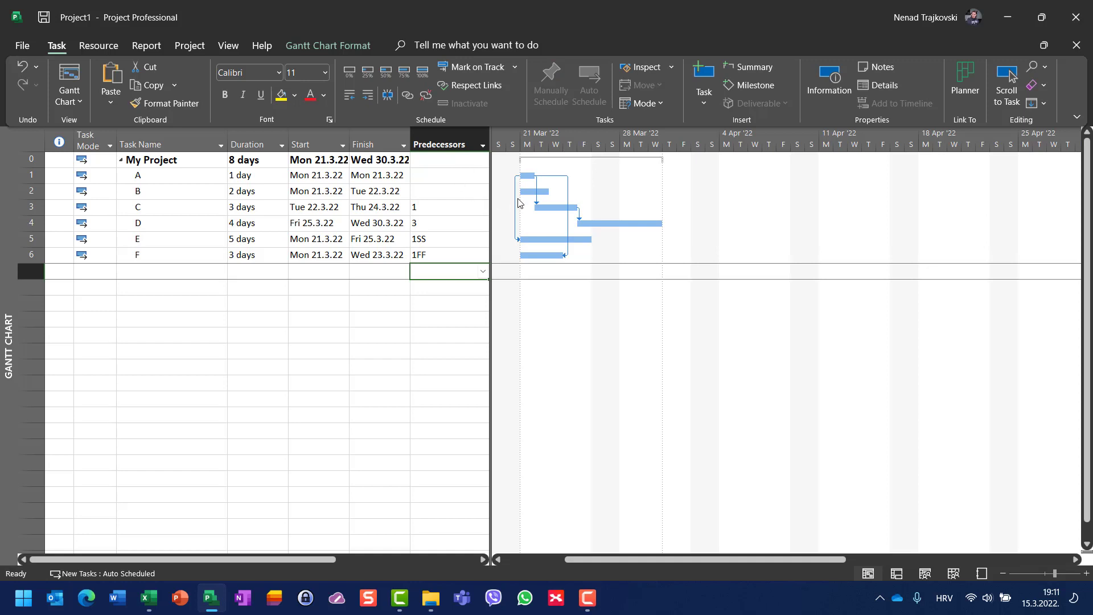
Inactivate task B in the task list
left_click(38, 192)
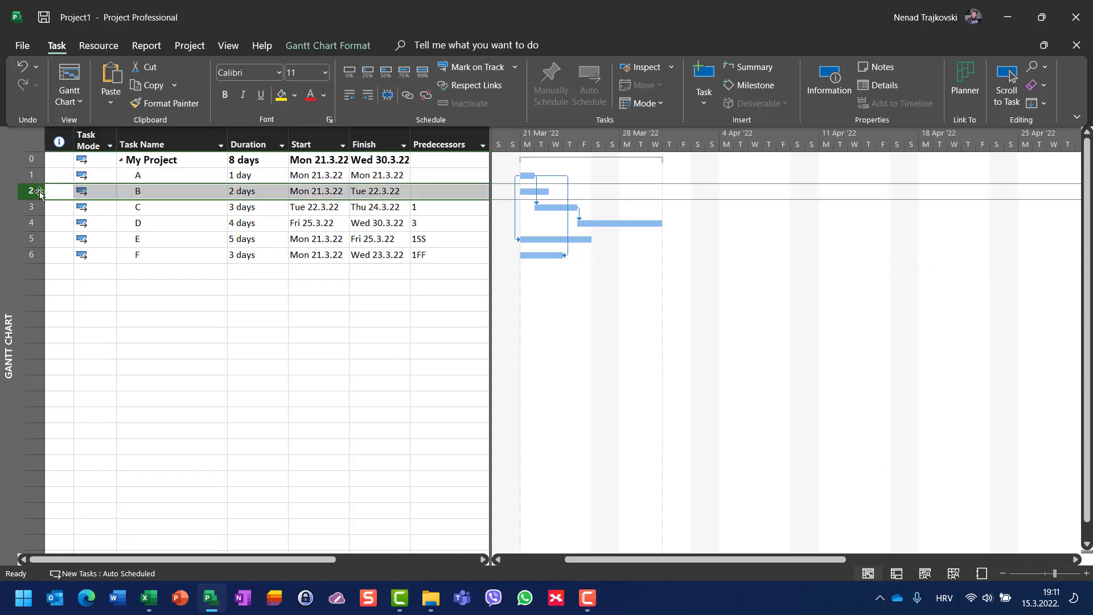
left_click(465, 103)
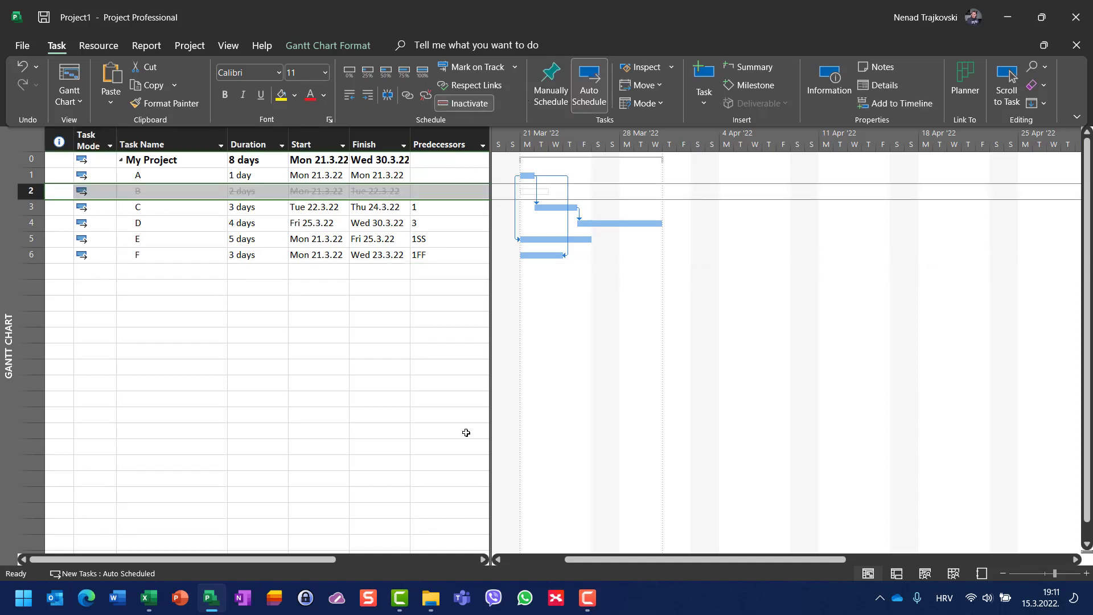
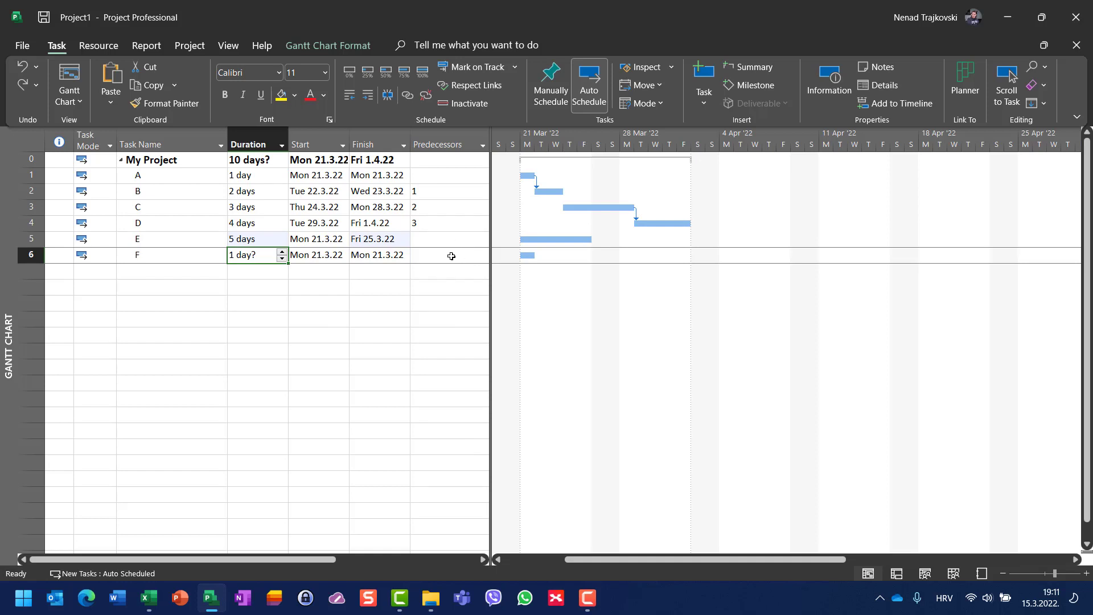
Set the duration of task F to 3 days and enter predecessors 2SS for task E and 2FF for task F
type("3")
key("Return")
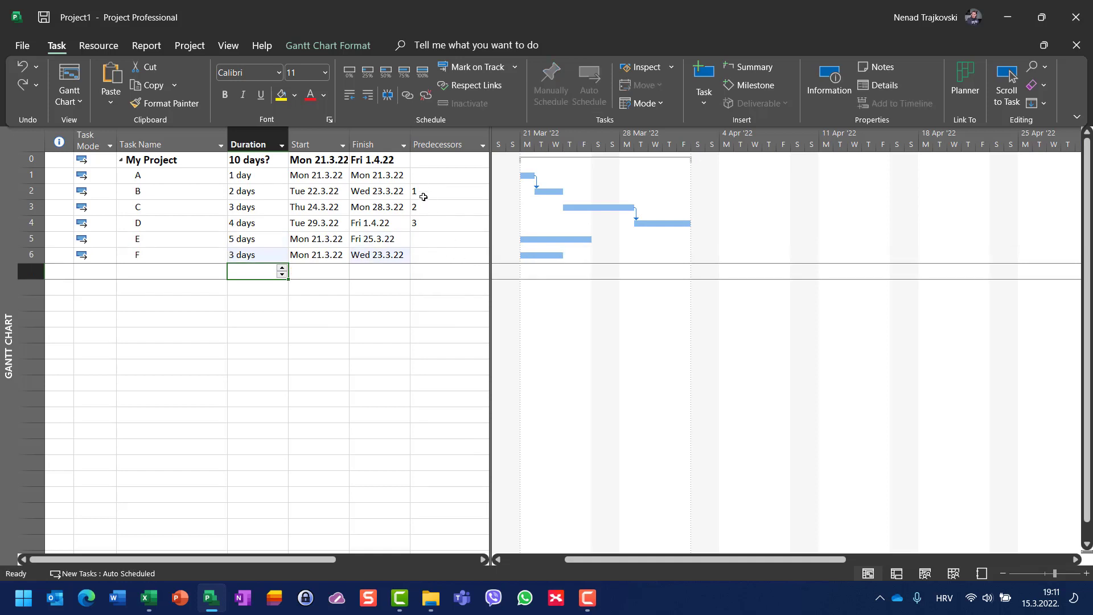
left_click(445, 239)
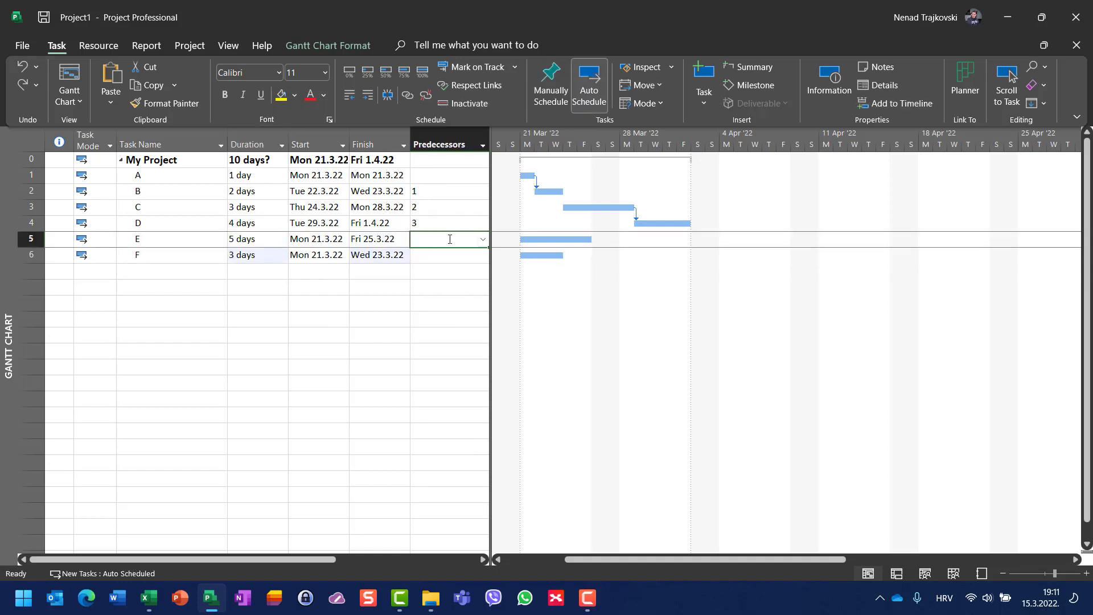
type("2SS")
key("Return")
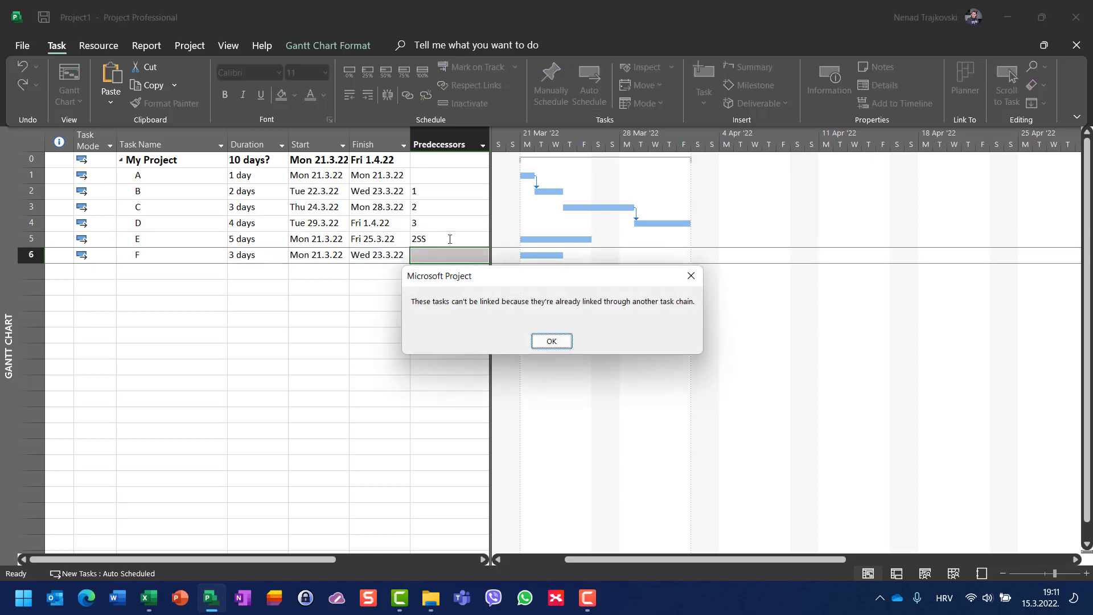
key("Return")
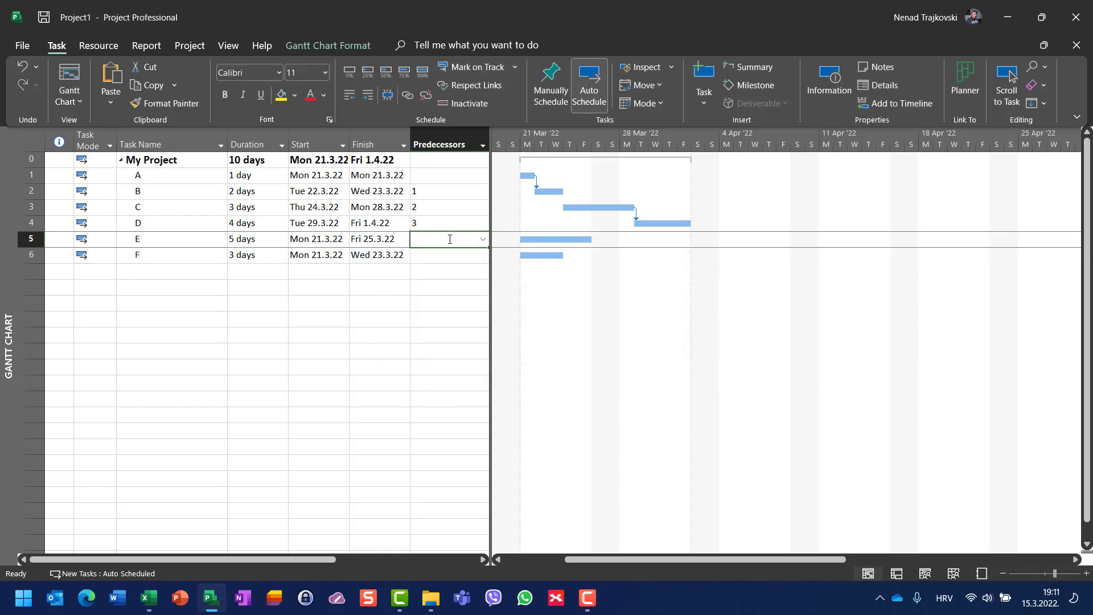
type("2SS")
key("Return")
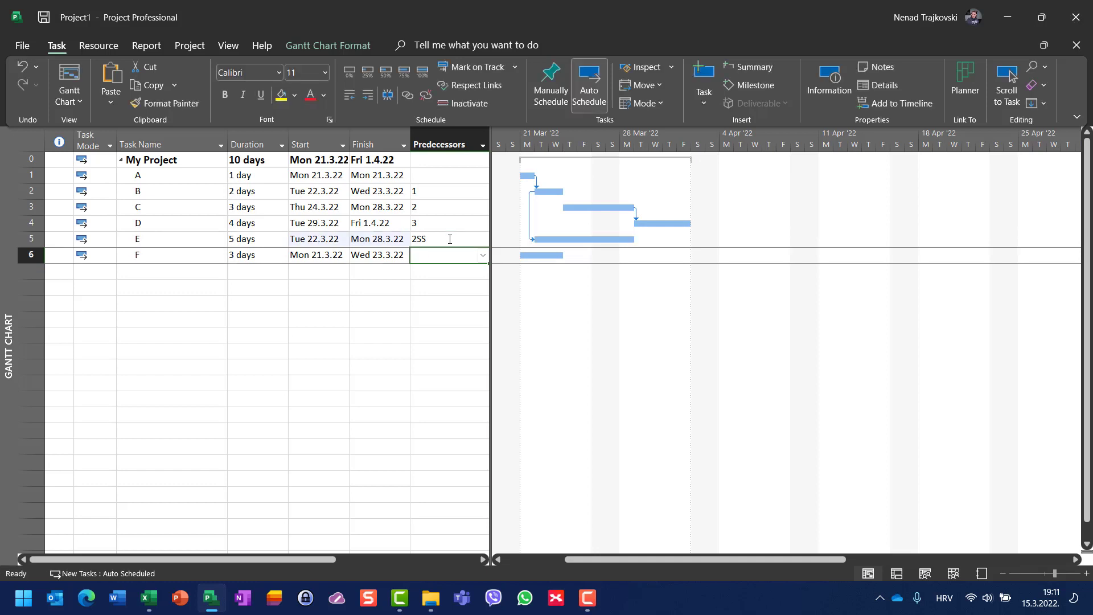
type("2FF")
key("Return")
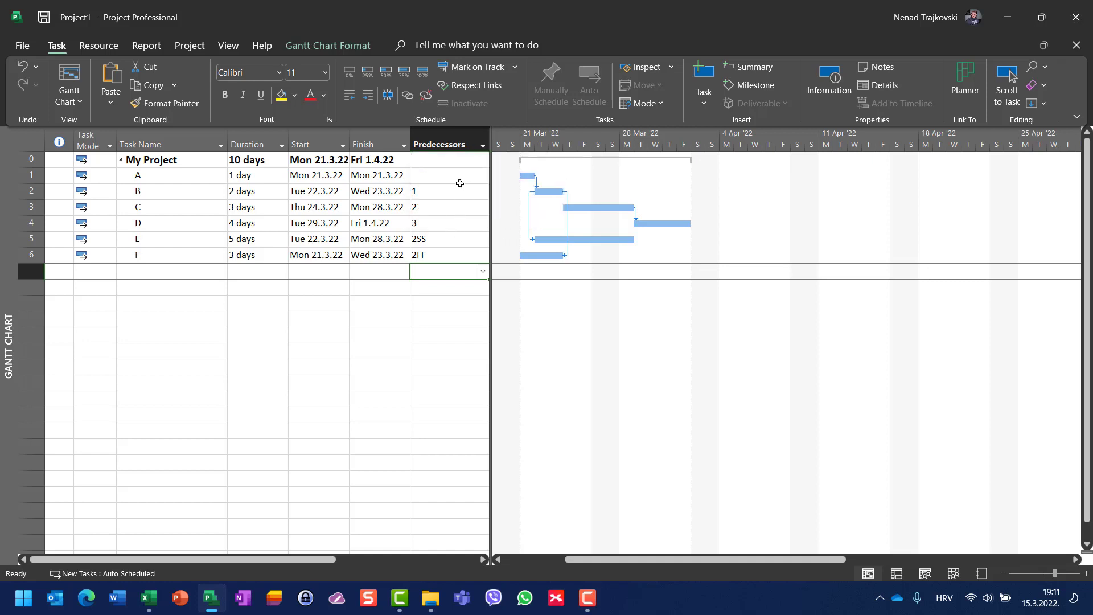
Filter the task list by predecessor to show only tasks with the values 2, 2FF and 2SS
left_click(484, 145)
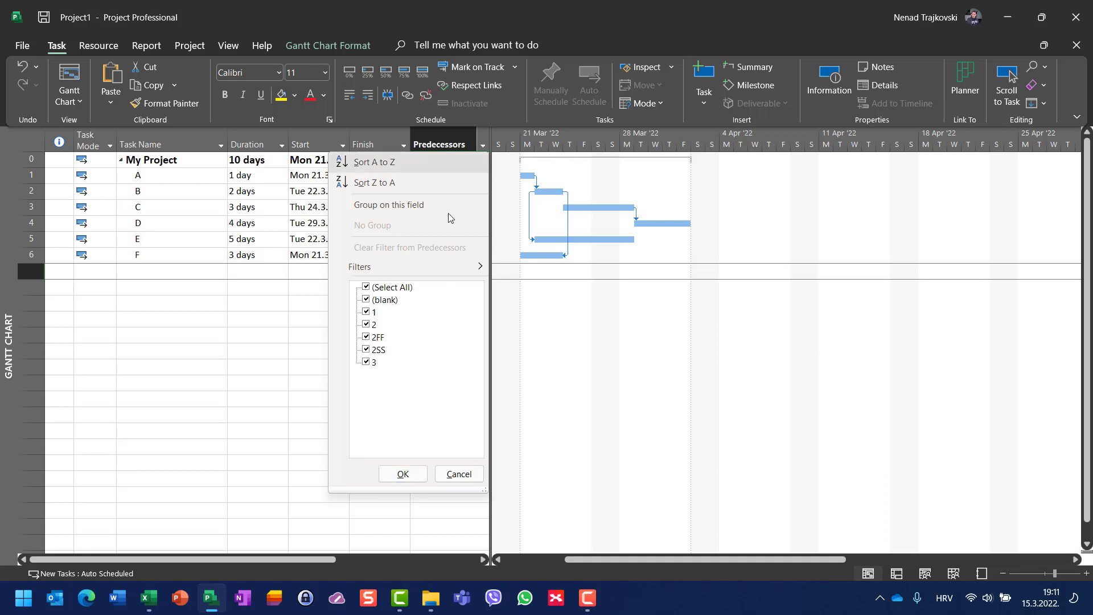
left_click(402, 290)
left_click(366, 324)
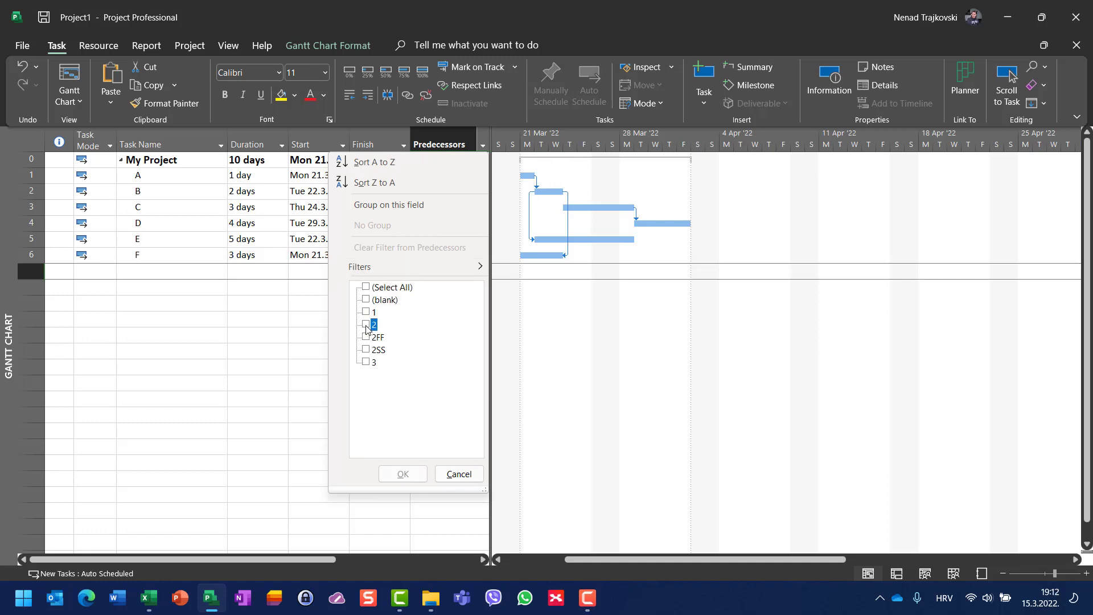
left_click(366, 336)
left_click(366, 349)
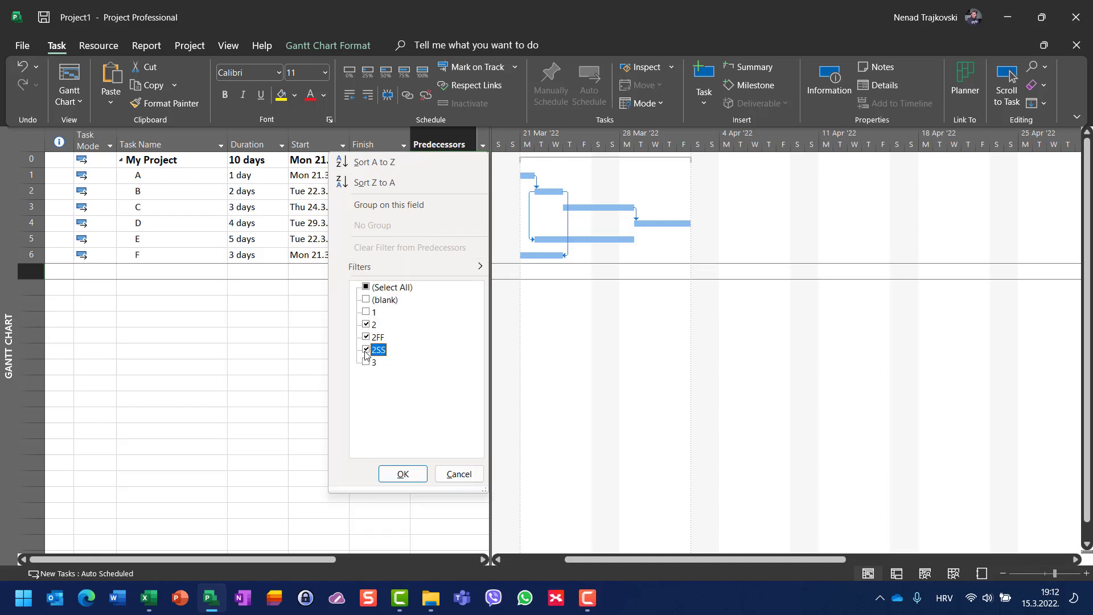
left_click(403, 474)
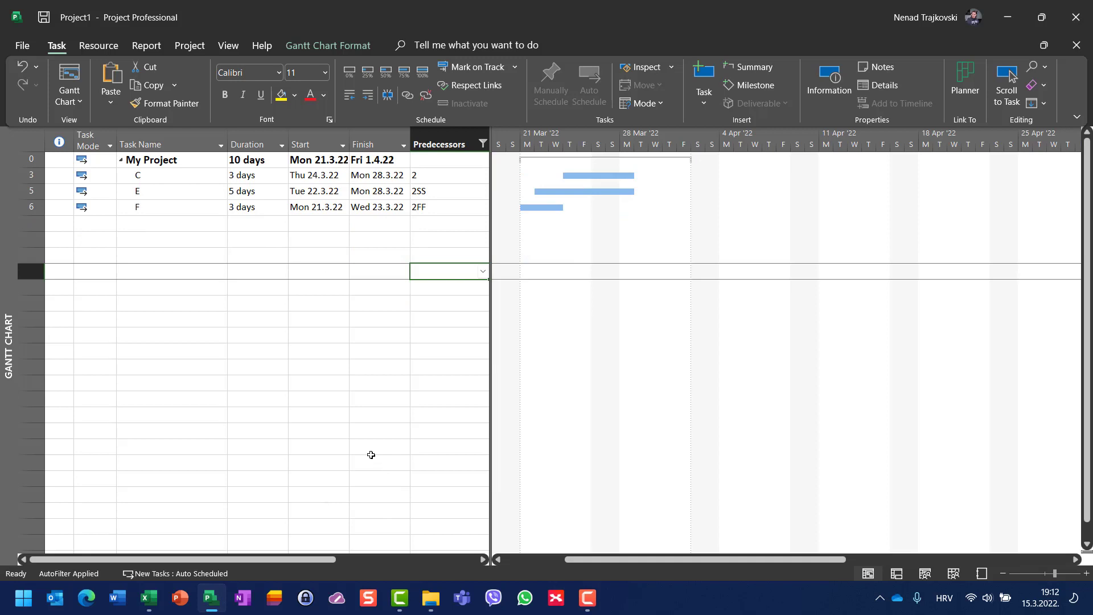
Set the predecessors of the filtered tasks to 1 for C, 1SS for E and 1FF for F
left_click(456, 179)
type("1")
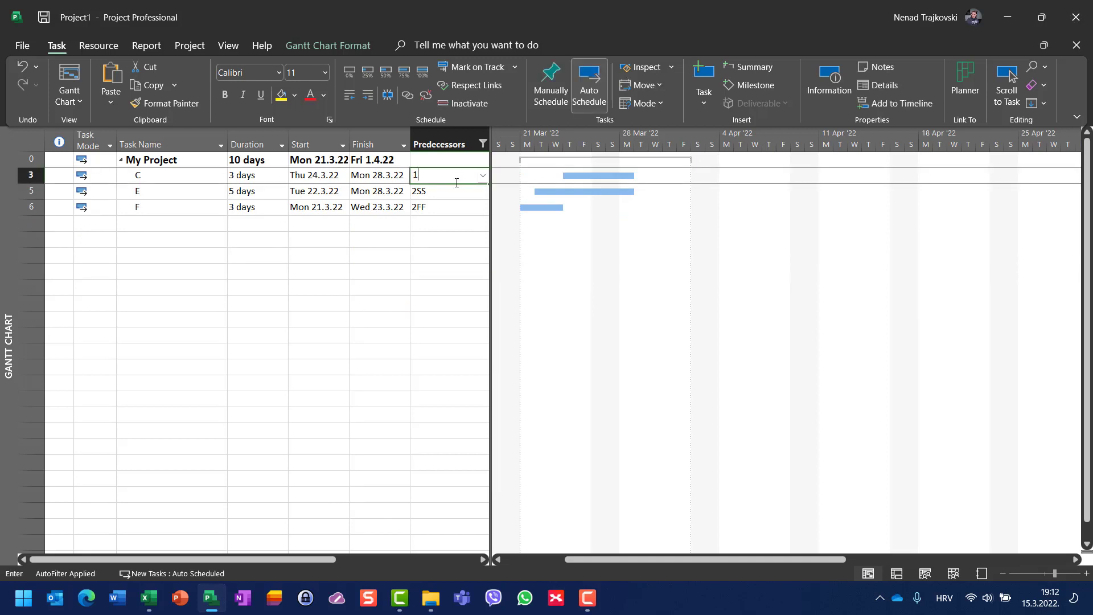
key("Return")
type("1ss")
key("Return")
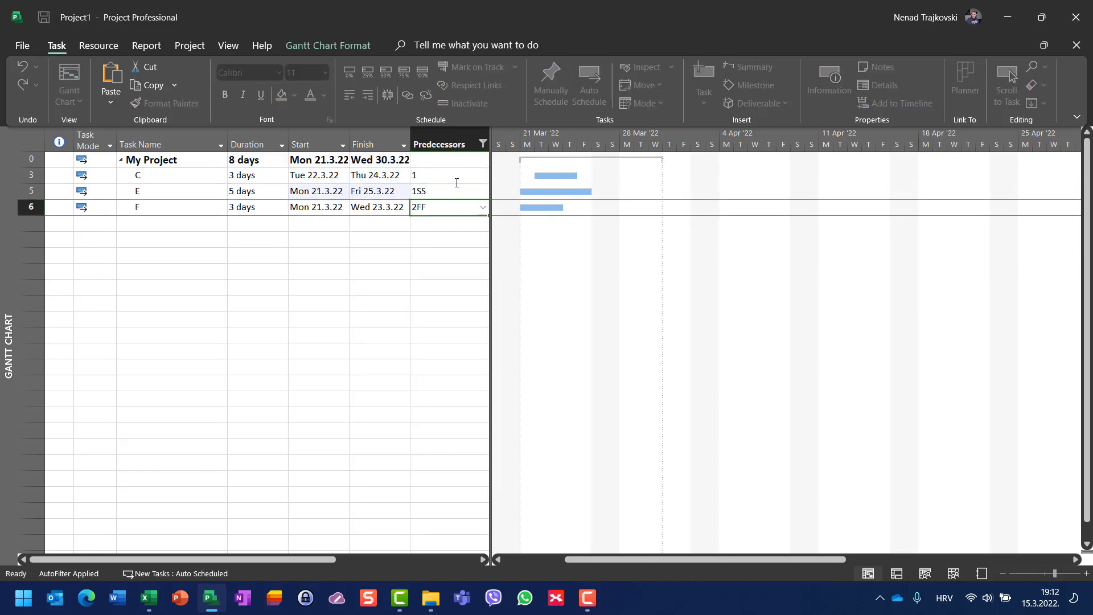
type("1ff")
key("Return")
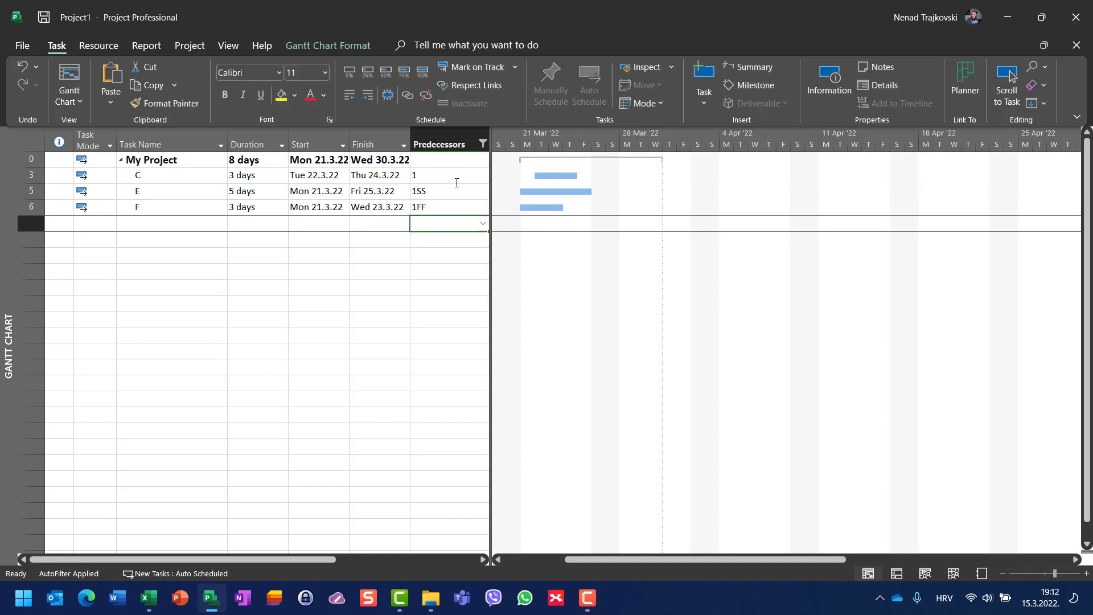
Reset the predecessor filter to all values so that the whole task list is shown
left_click(485, 145)
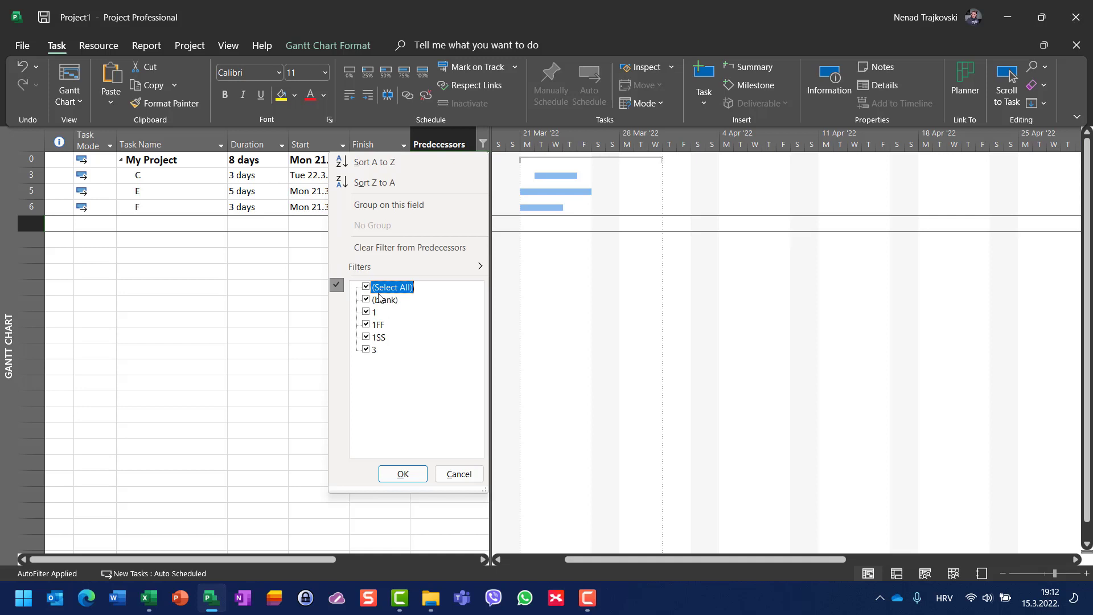
left_click(403, 474)
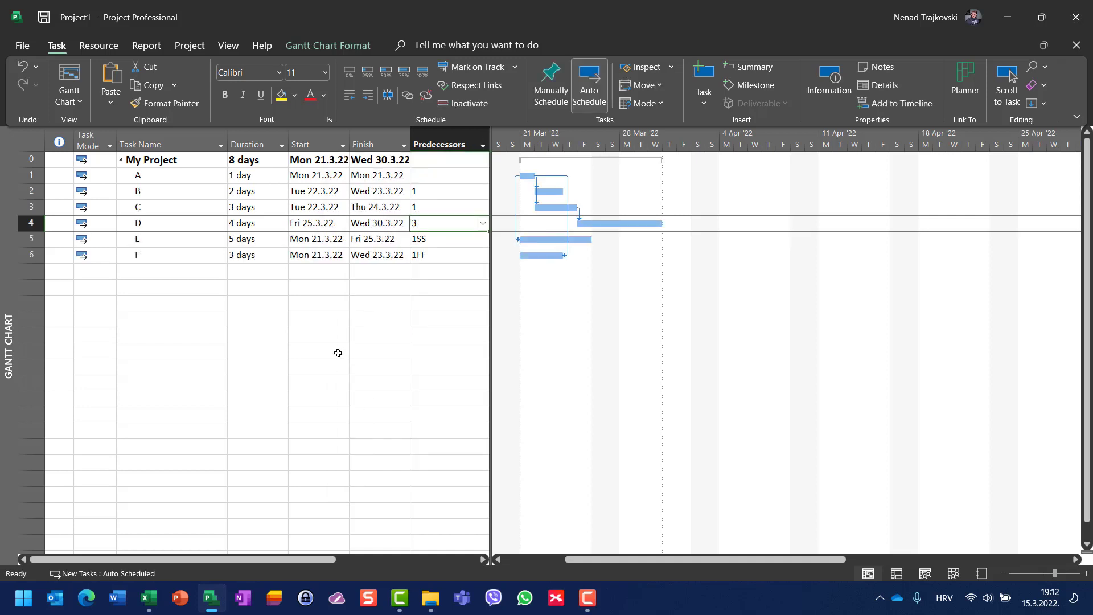
Remove the predecessor of task B and inactivate the task
left_click(174, 193)
left_click(420, 192)
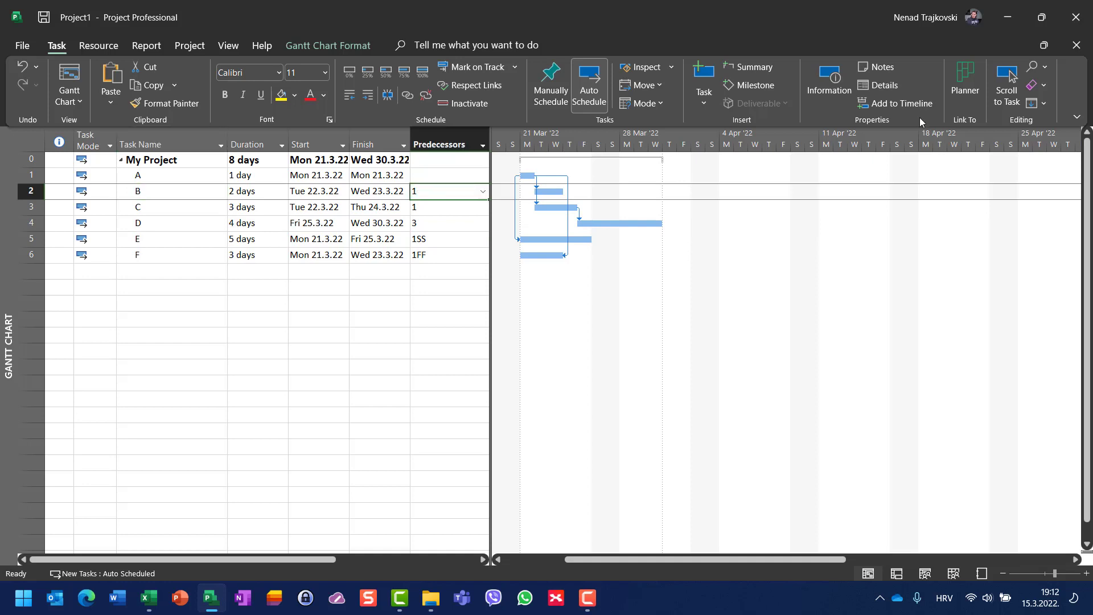
key("Delete")
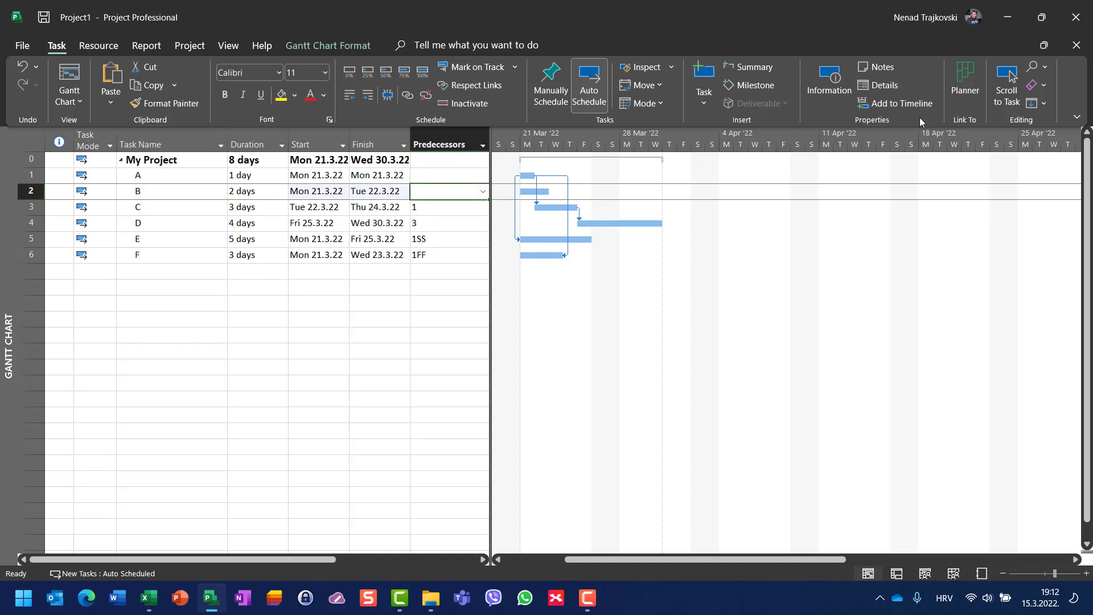
left_click(477, 106)
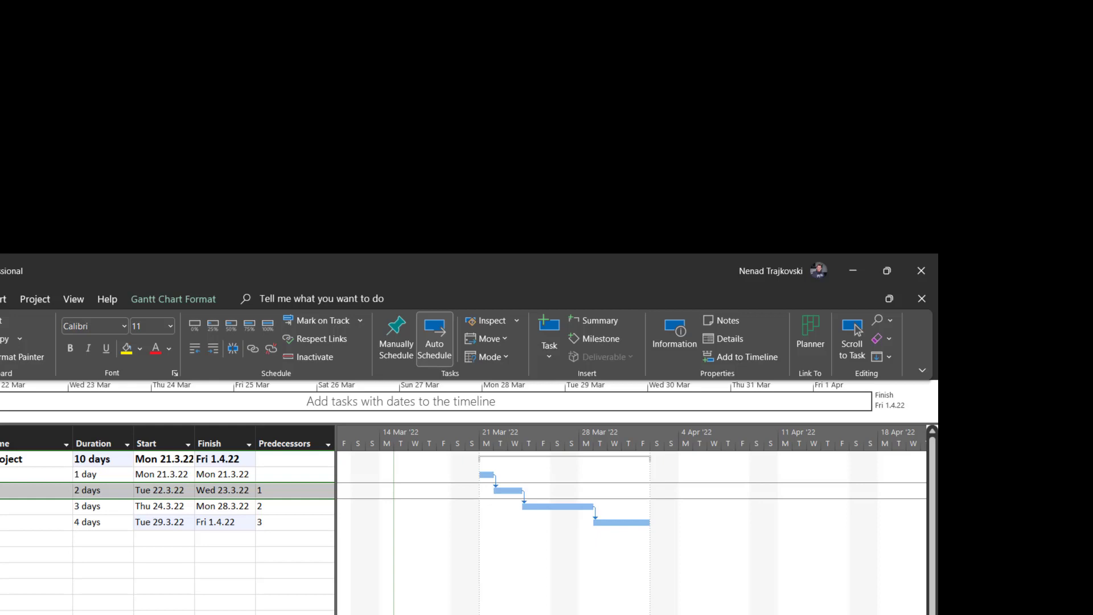
key("Delete")
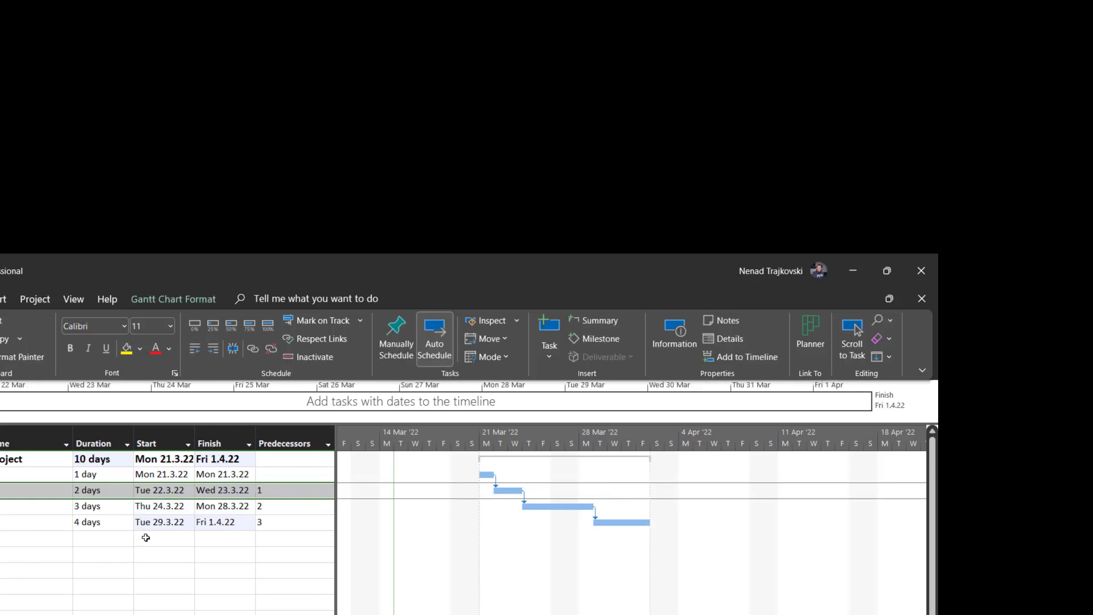
Add a fifth and a sixth task directly below the 4-day task
left_click(5, 540)
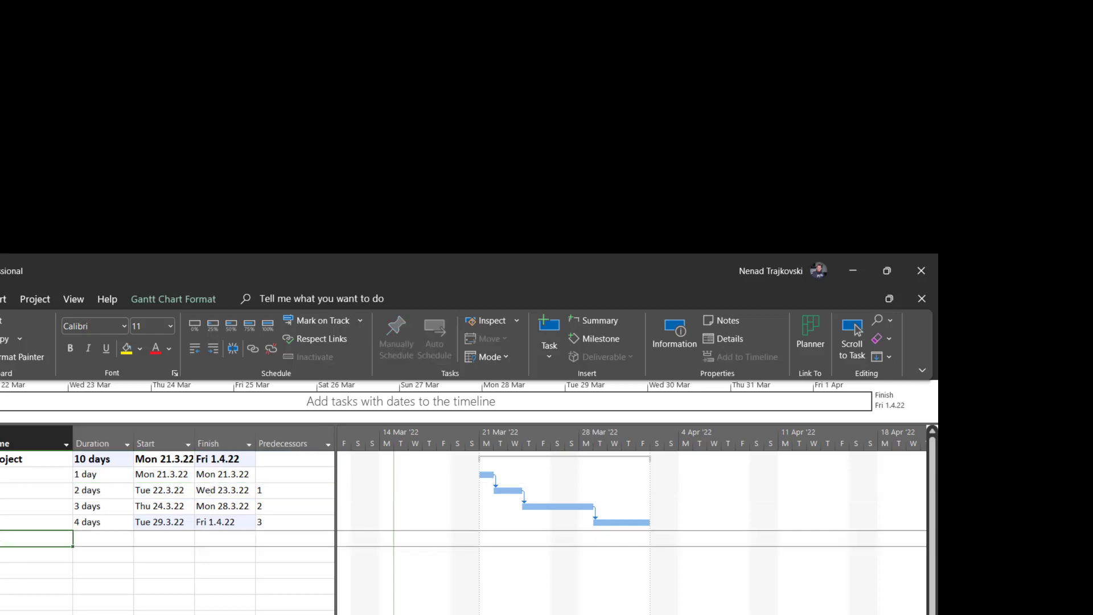
type("Task 5")
key("Return")
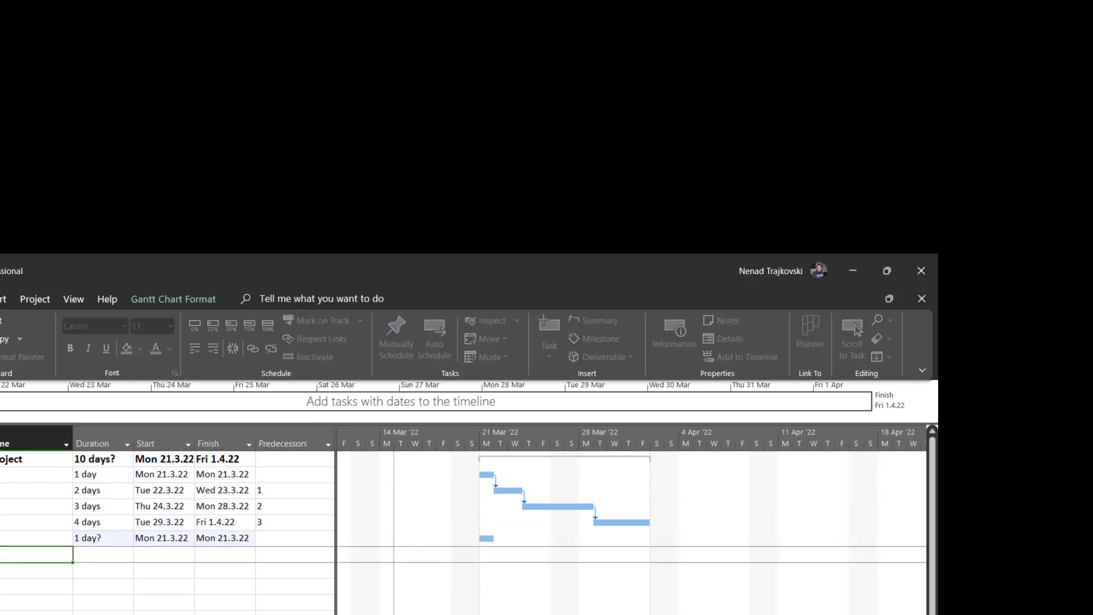
type("Task 6")
key("Return")
key("Up")
key("Up")
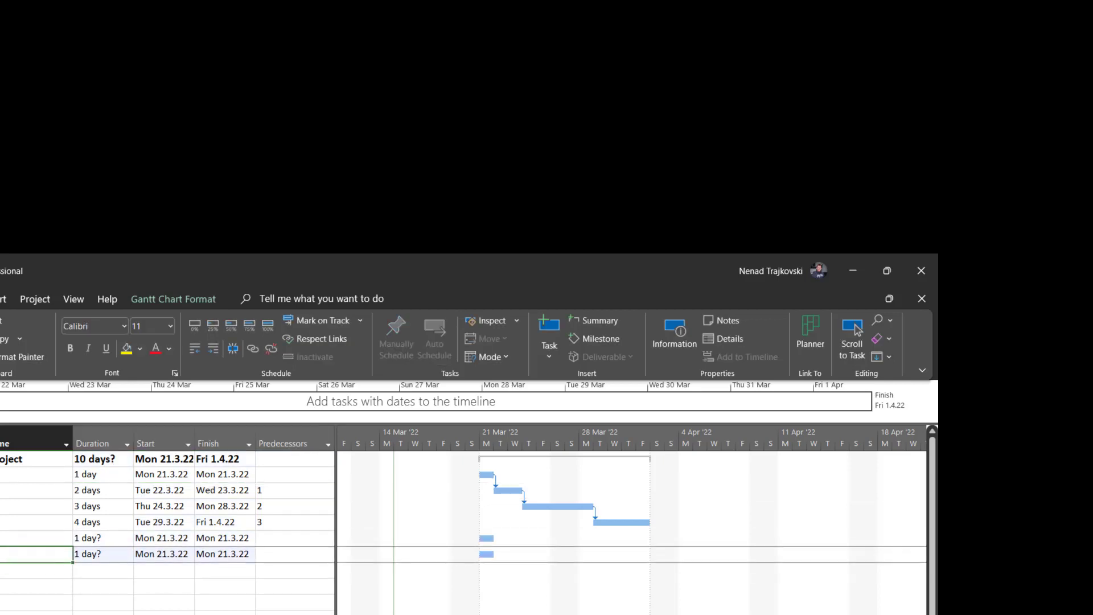
Set the duration of the fifth task to 5 days and of the sixth task to 3 days
key("Right")
type("5")
key("Return")
type("3")
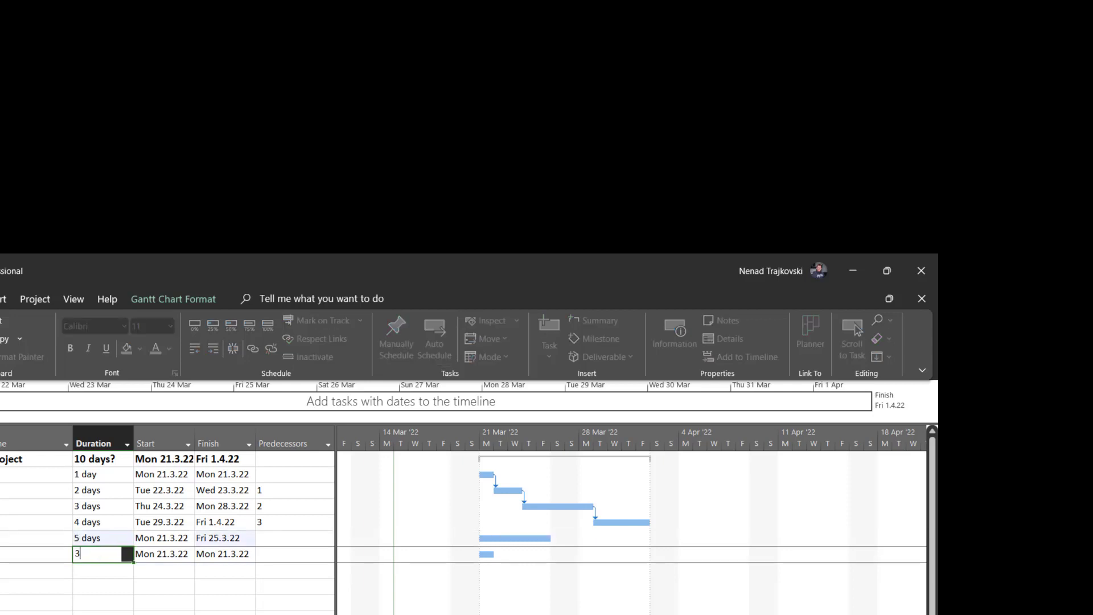
key("Return")
Link the fifth and sixth tasks to task 2 by setting their predecessors to 2SS and 2FF respectively
key("Right")
key("Right")
key("Right")
key("Up")
key("Up")
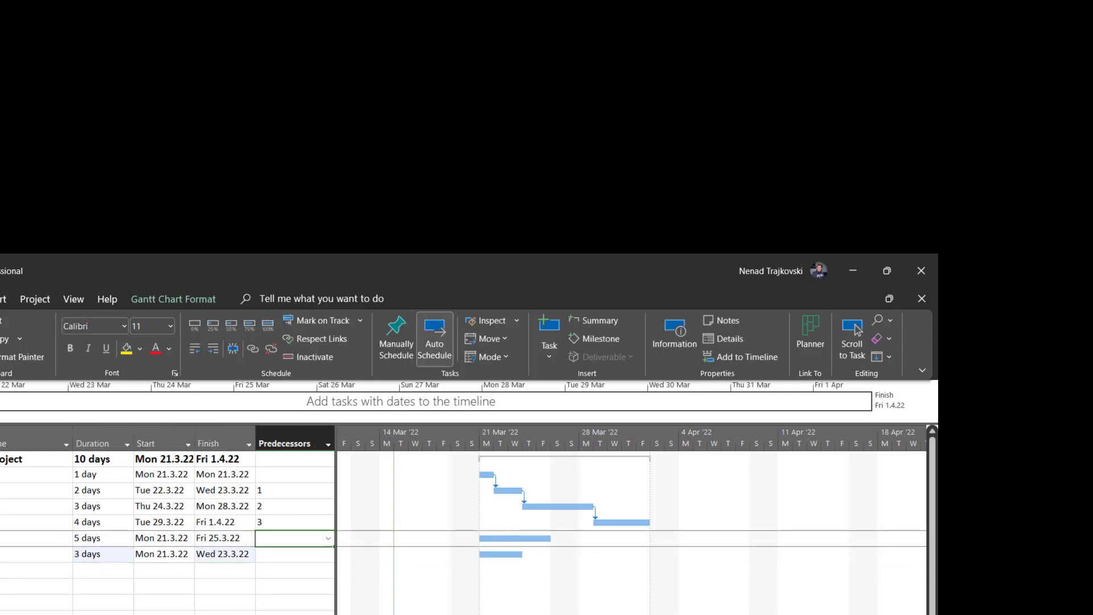
type("2SS")
key("Return")
type("2FF")
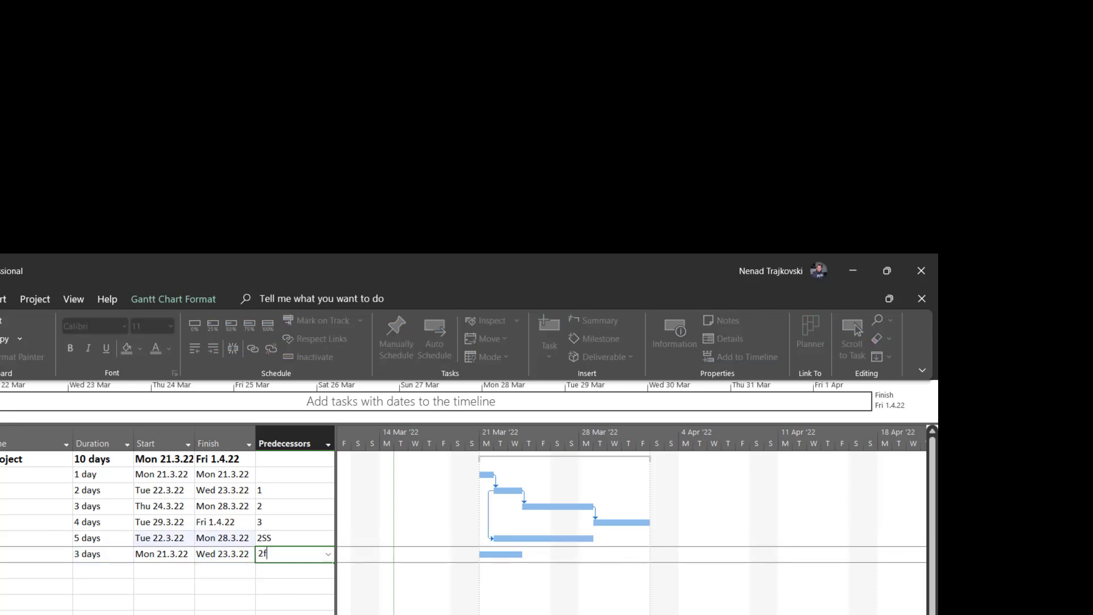
key("Return")
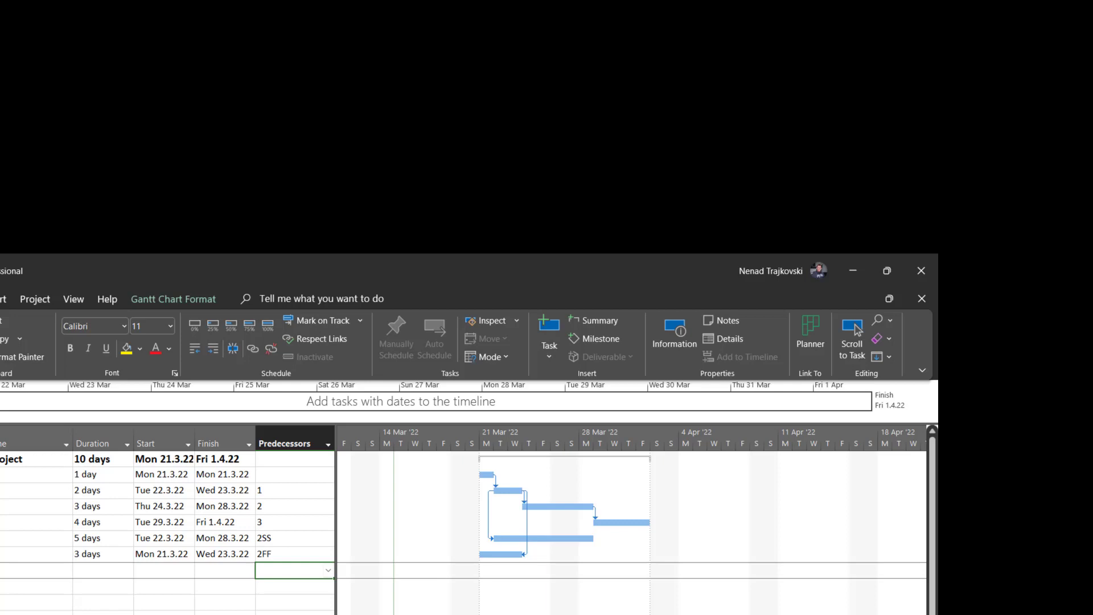
Delete the 2-day task and set the predecessor of the 3-day task directly below it to 1
left_click(11, 490)
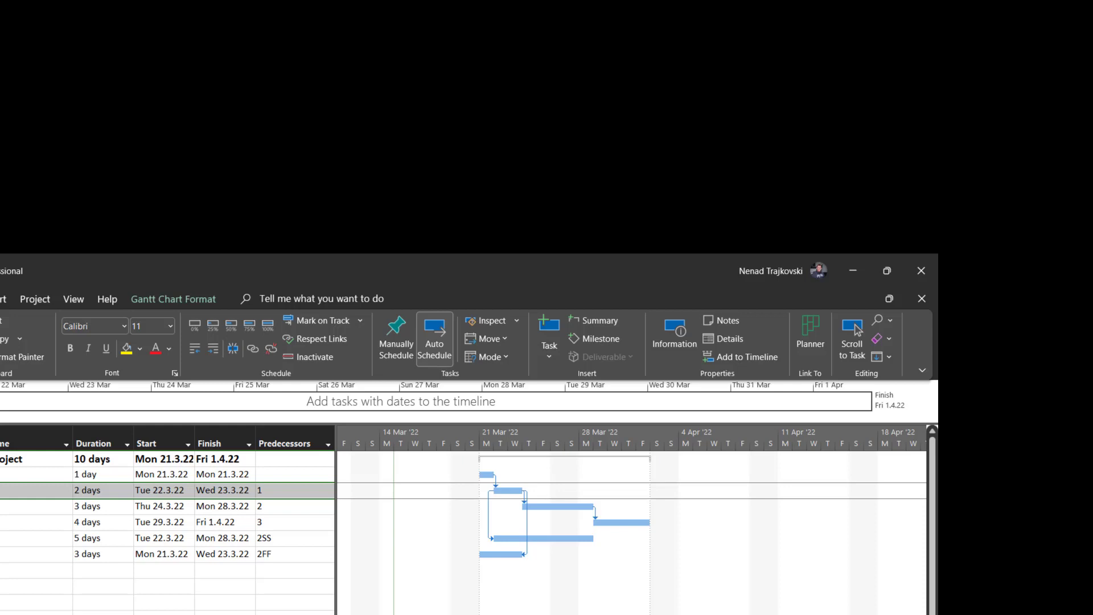
key("Delete")
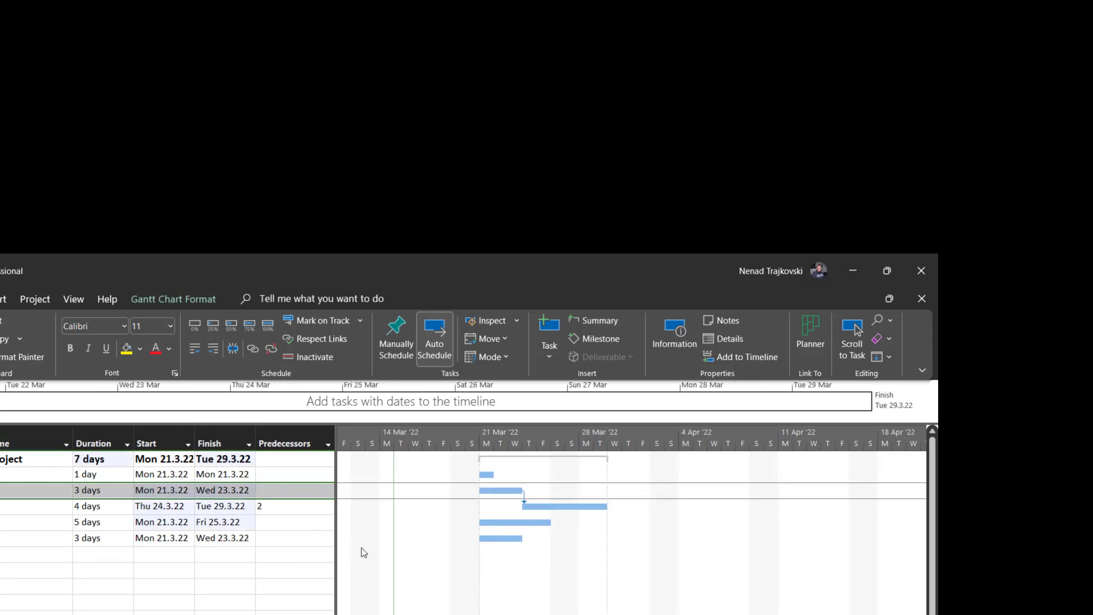
left_click(291, 491)
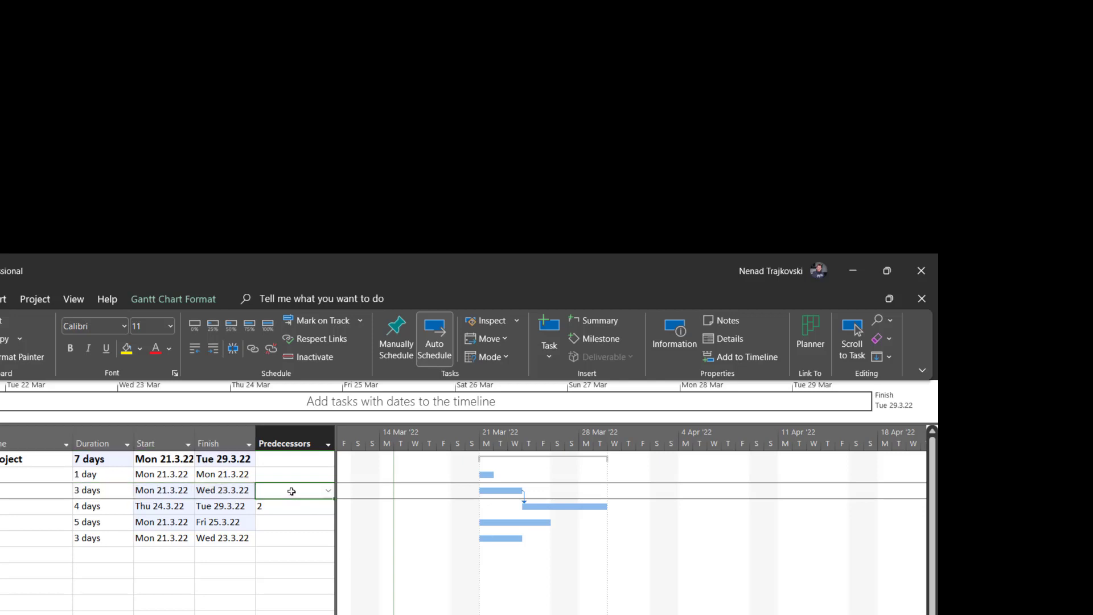
type("1")
key("Return")
Set the predecessor of the 5-day task to 1SS and of the last 3-day task to 1FF
key("Down")
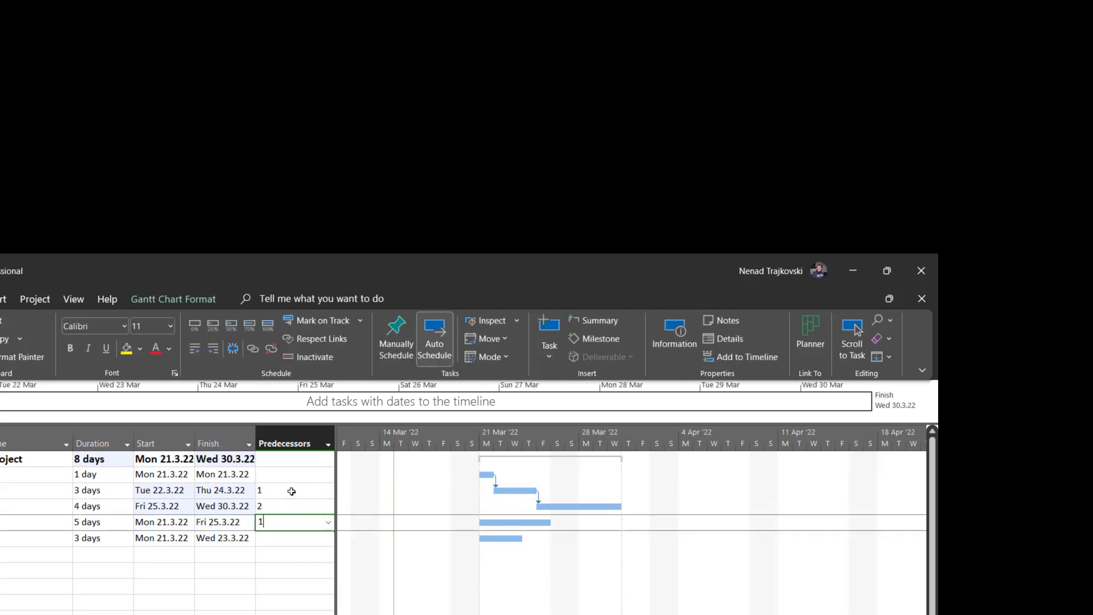
type("1ss")
key("Return")
type("1ff")
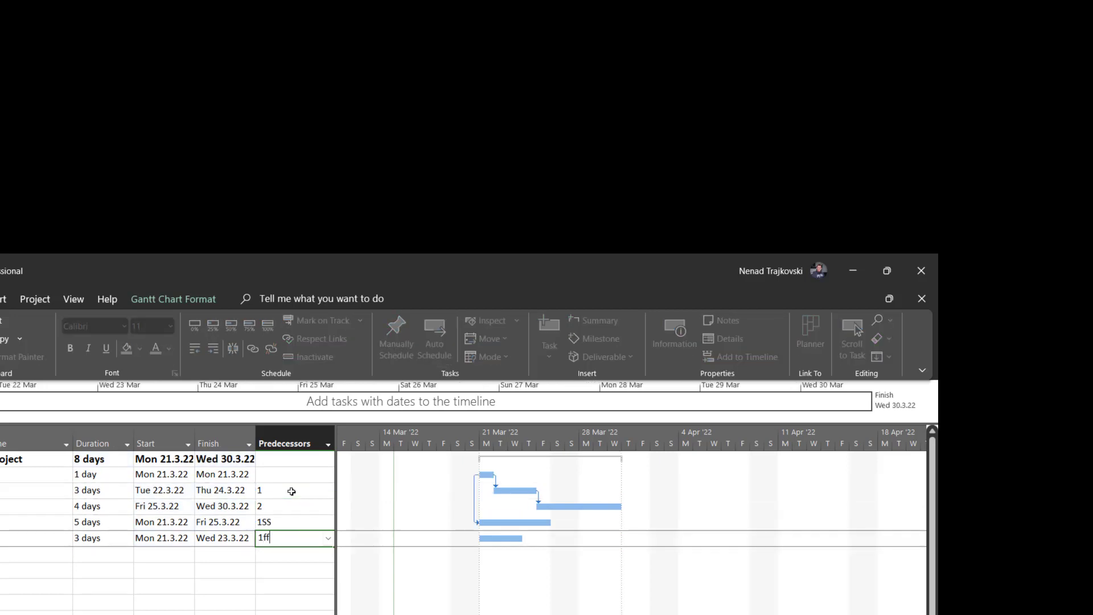
key("Return")
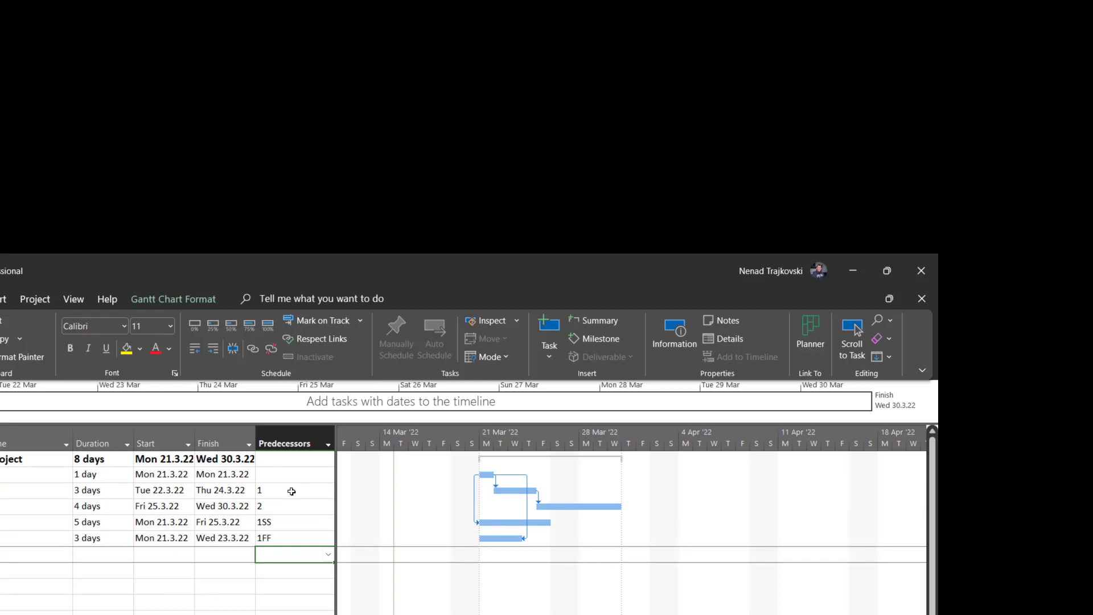
Undo the predecessor changes and the deletion of the 2-day task
key("ctrl+z")
key("ctrl+z")
key("ctrl+z")
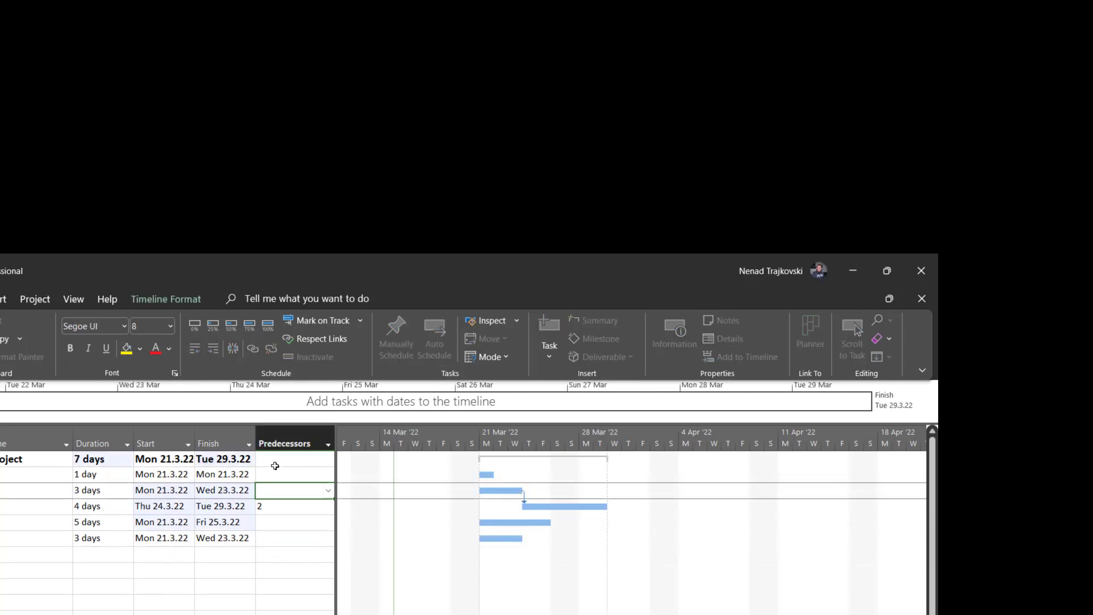
key("ctrl+z")
key("ctrl+z")
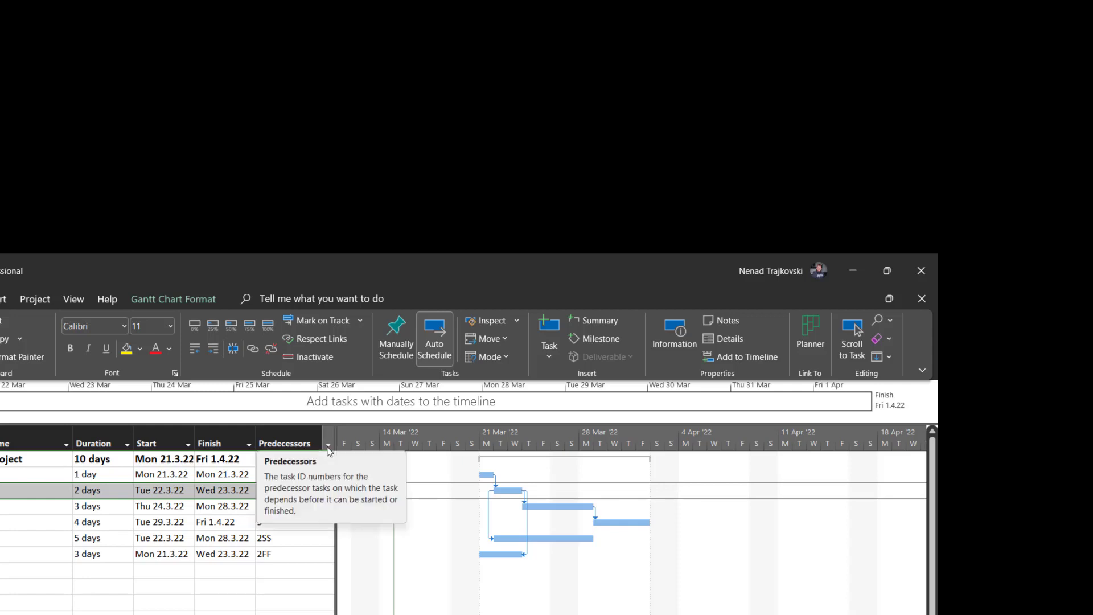
Filter the task list by predecessor to show only the tasks linked to task 2, including the SS and FF links
left_click(328, 445)
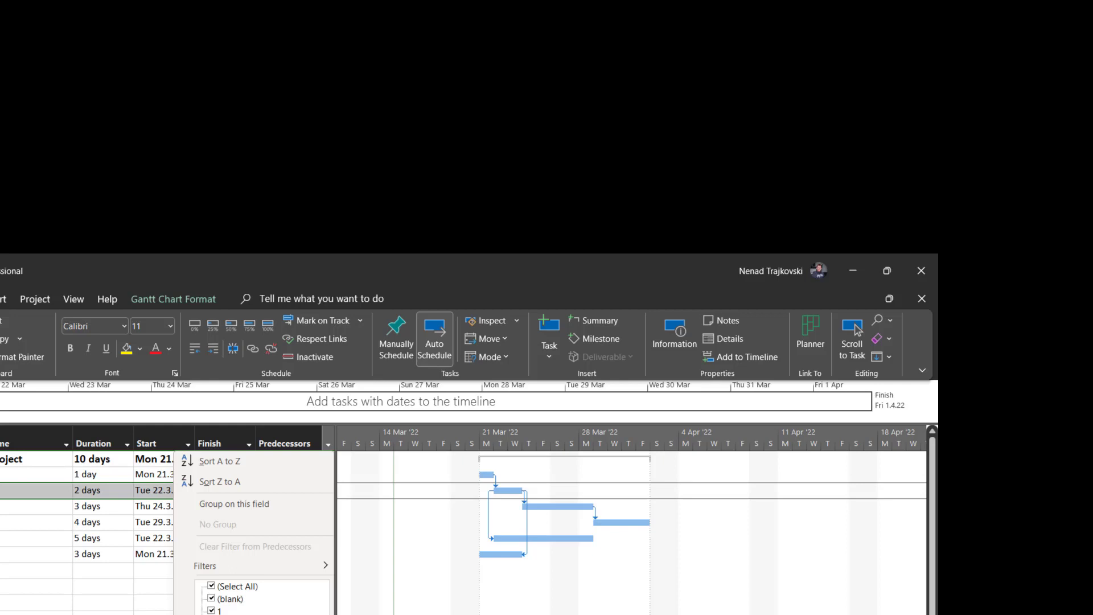
left_click(242, 587)
key("Return")
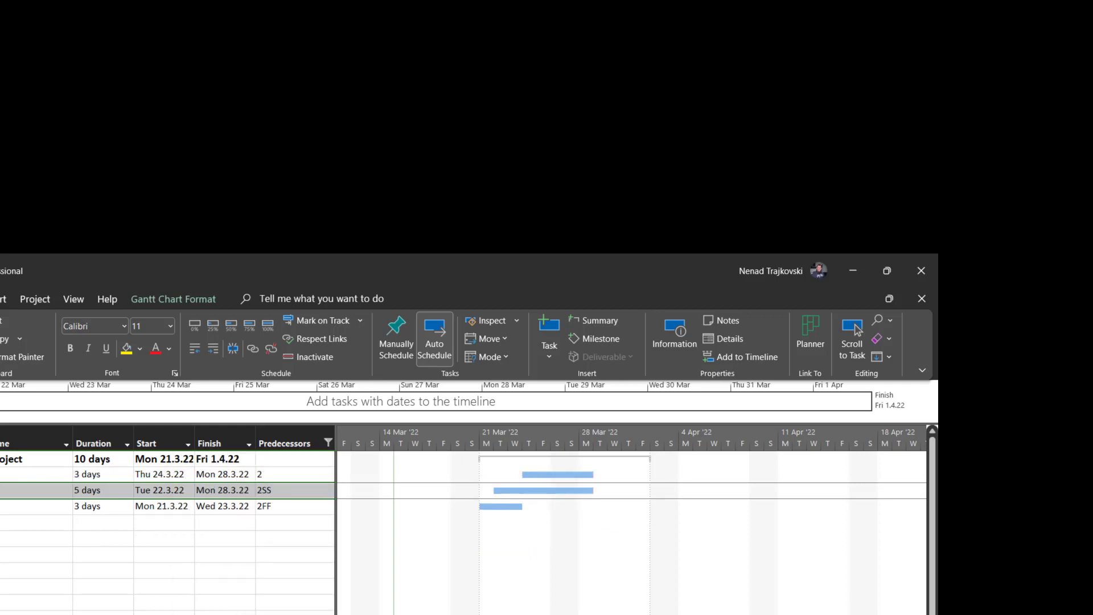
Relink the filtered tasks to task 1, with predecessor 1 for the first 3-day task, 1SS for the 5-day task and 1FF for the last one
left_click(273, 476)
left_click(274, 477)
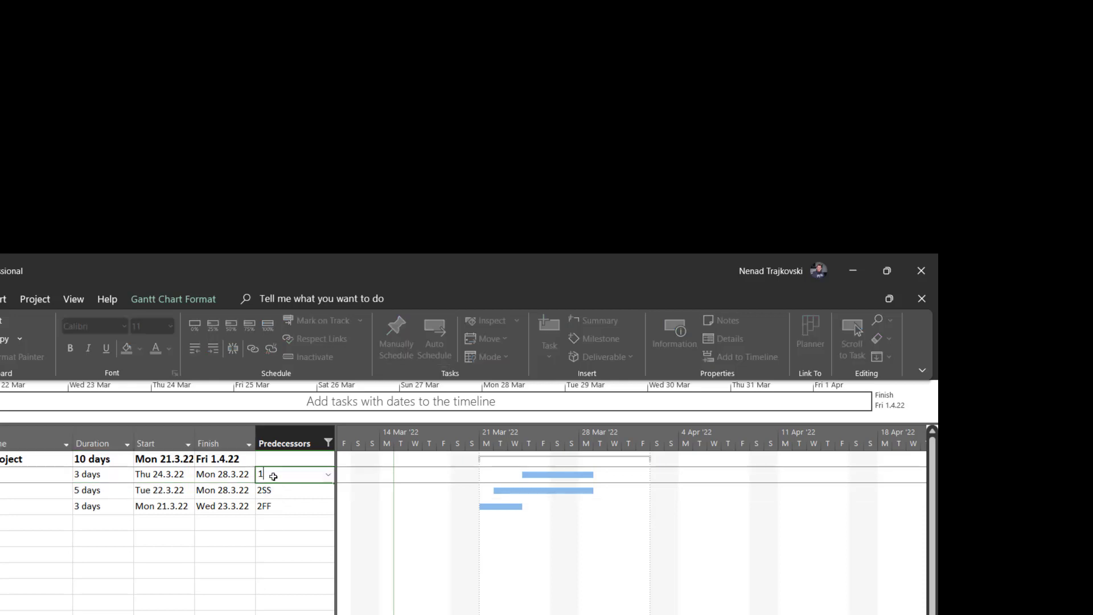
key("Return")
type("1FF")
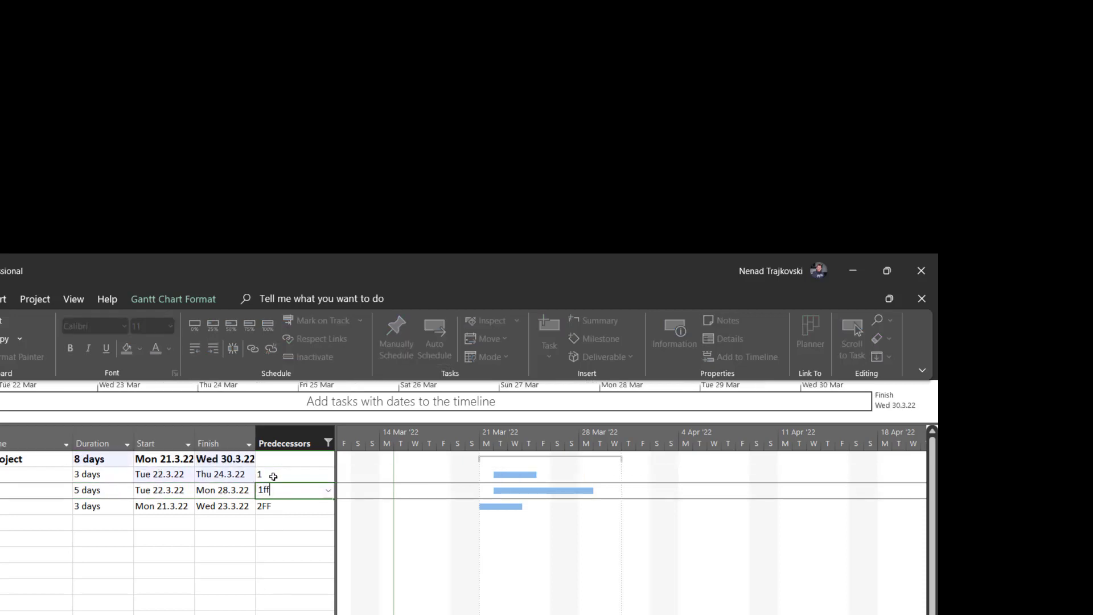
key("Return")
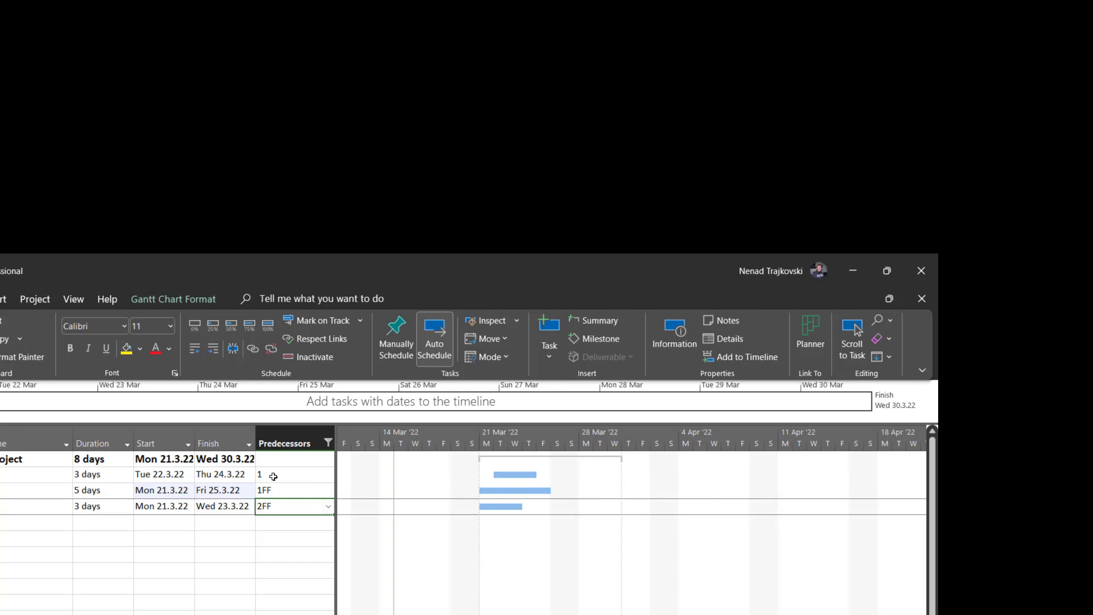
key("Up")
type("1SS")
key("Return")
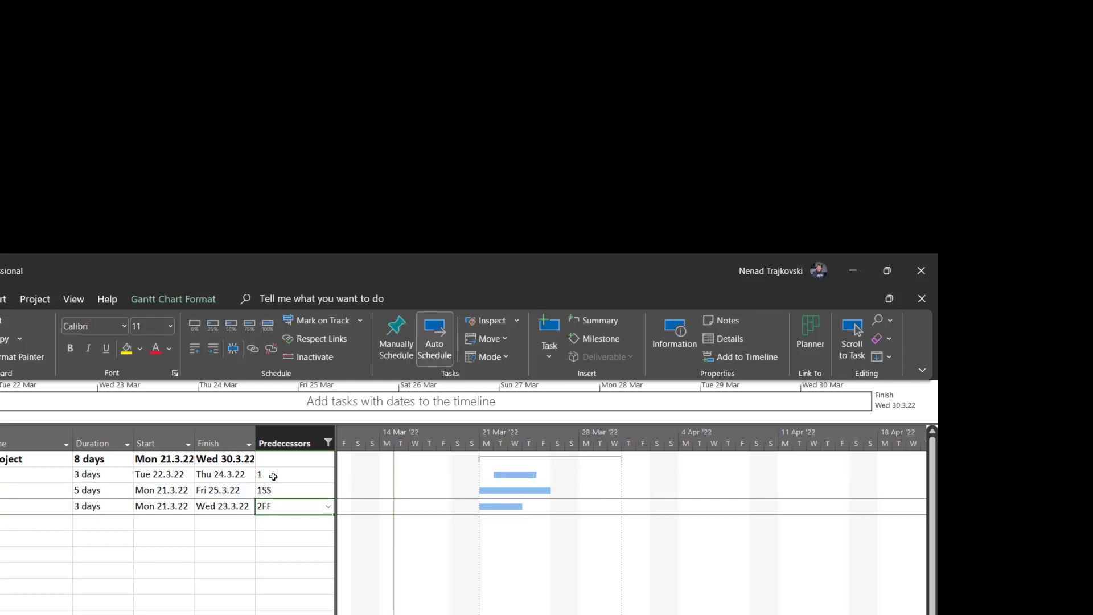
type("1FF")
key("Return")
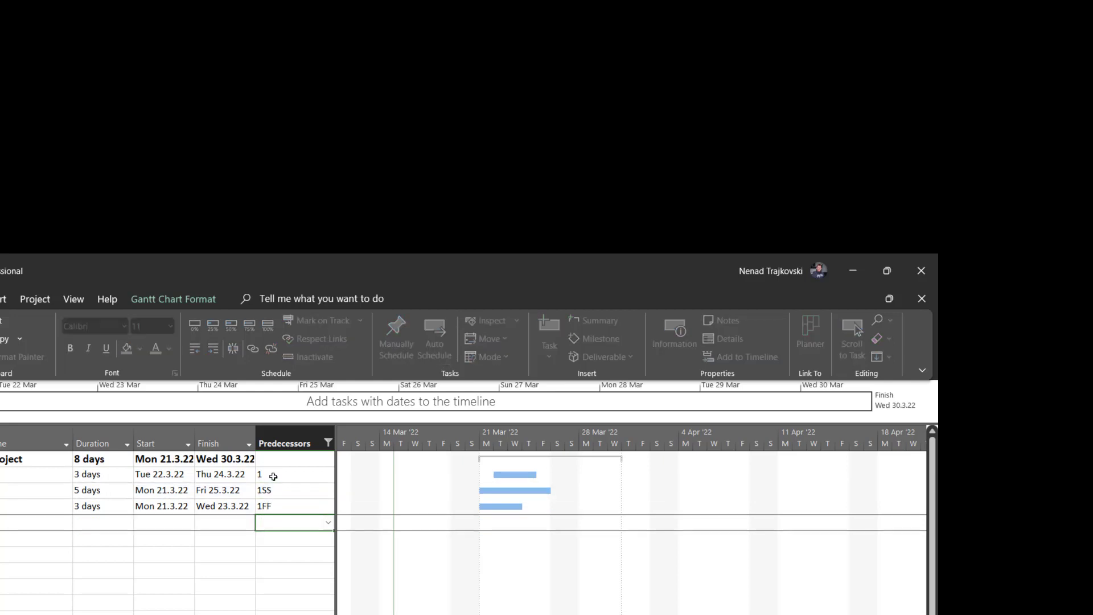
Clear the predecessor filter and delete the 2-day task from the full list
left_click(329, 443)
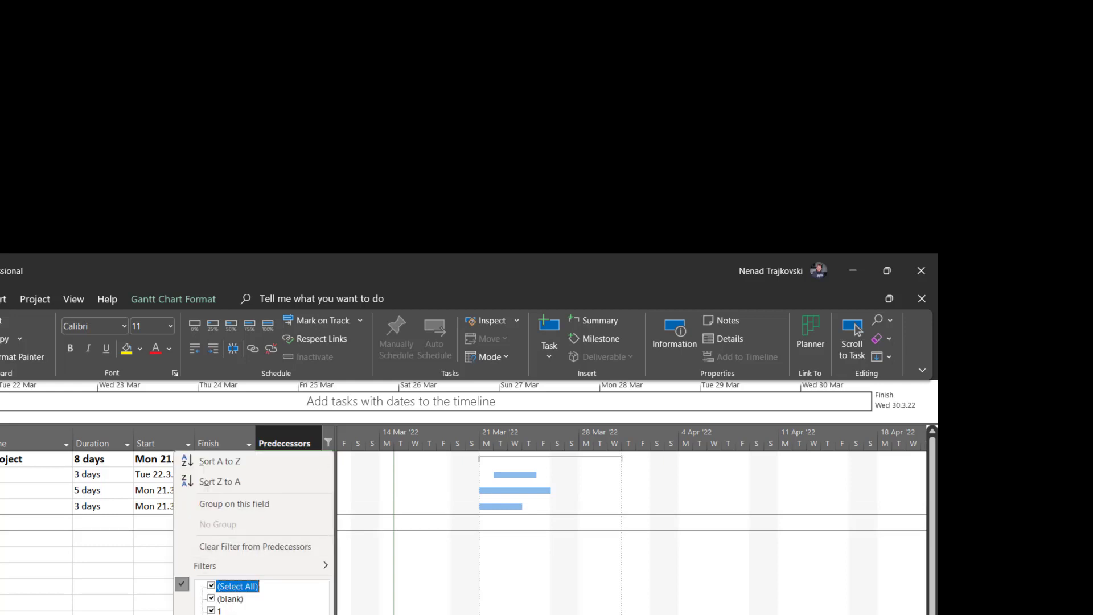
left_click(227, 546)
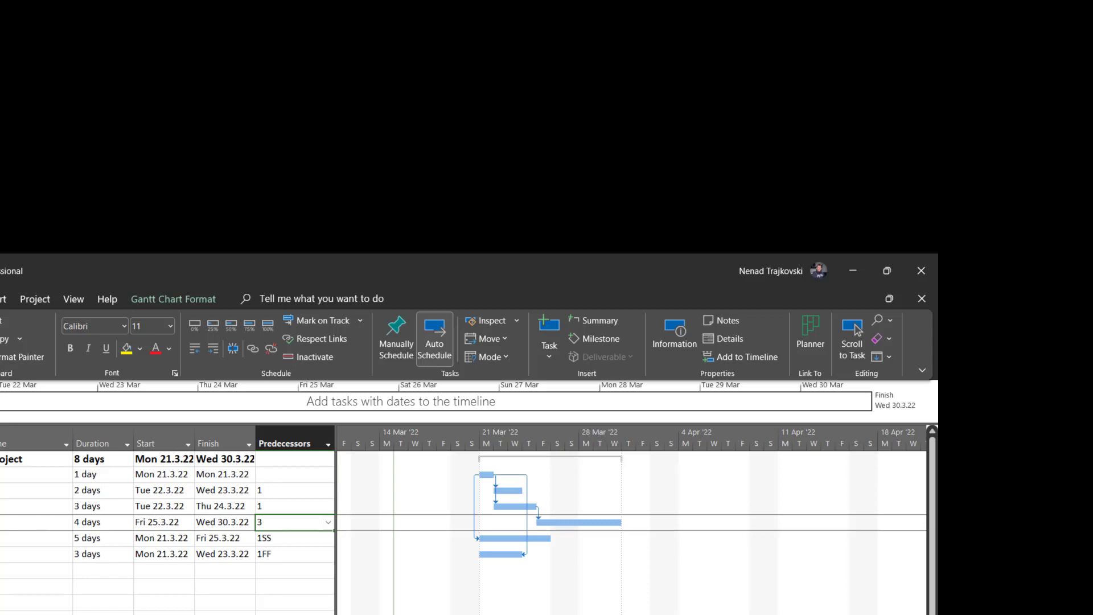
left_click(1, 490)
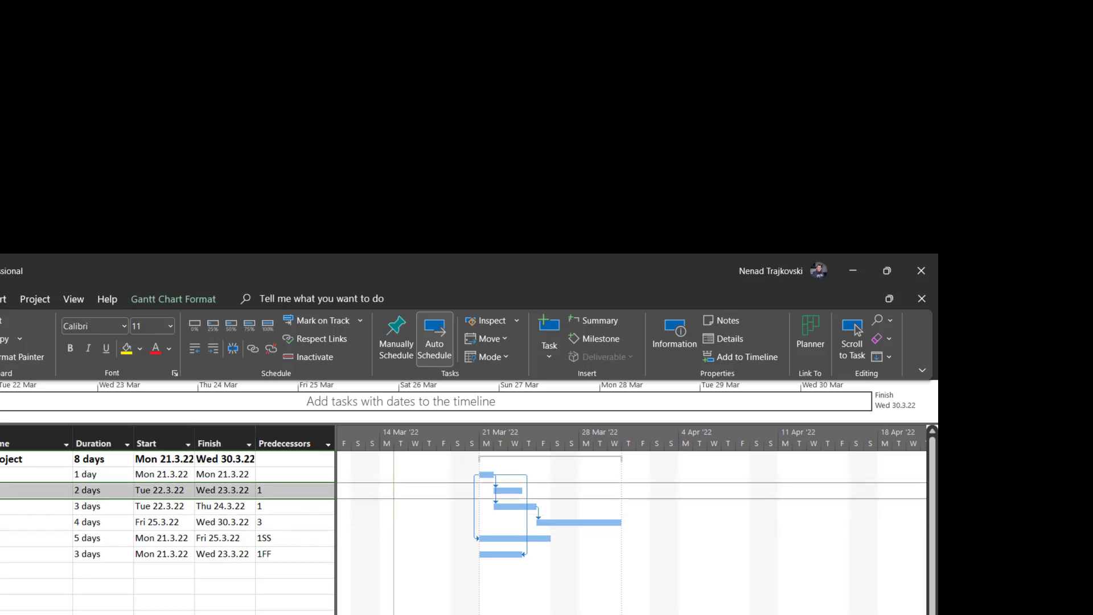
key("Delete")
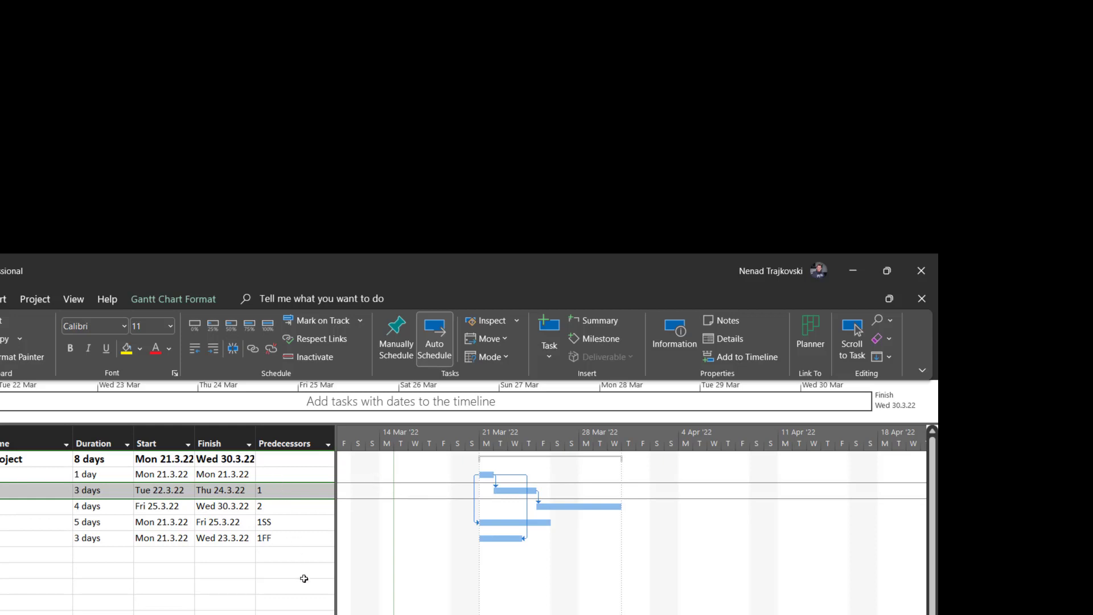
scroll(244, 586, "down", 3)
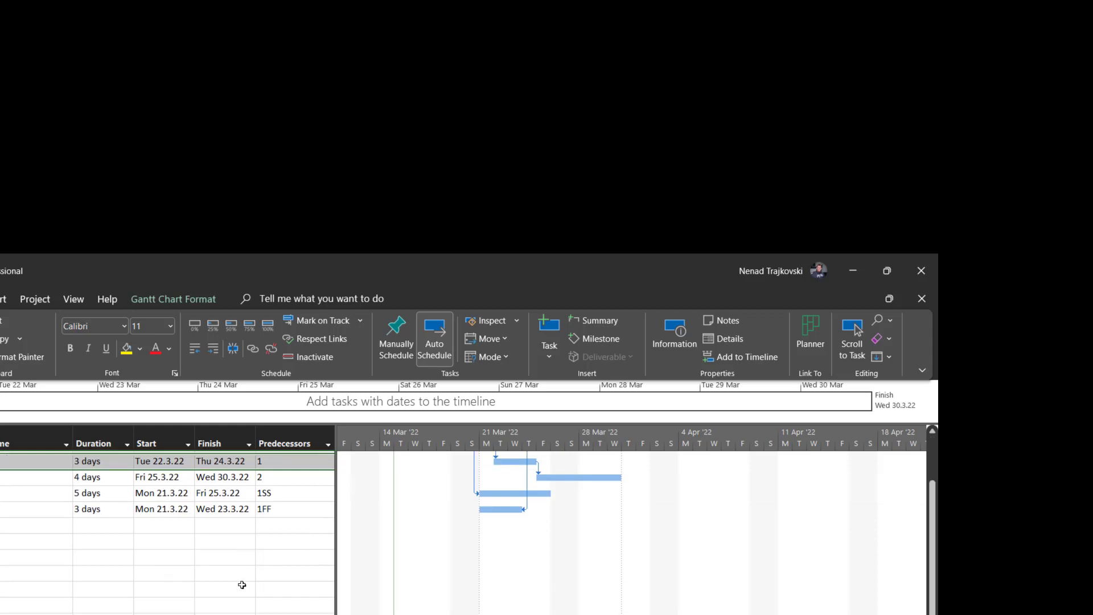
scroll(235, 568, "up", 3)
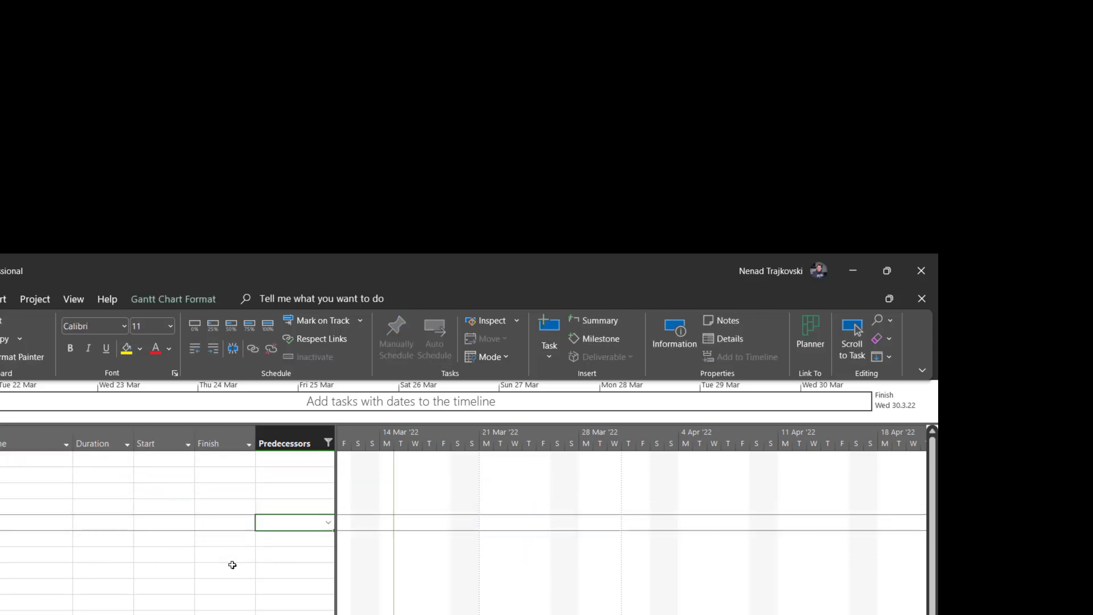
key("Up")
key("Up")
key("Up")
key("Up")
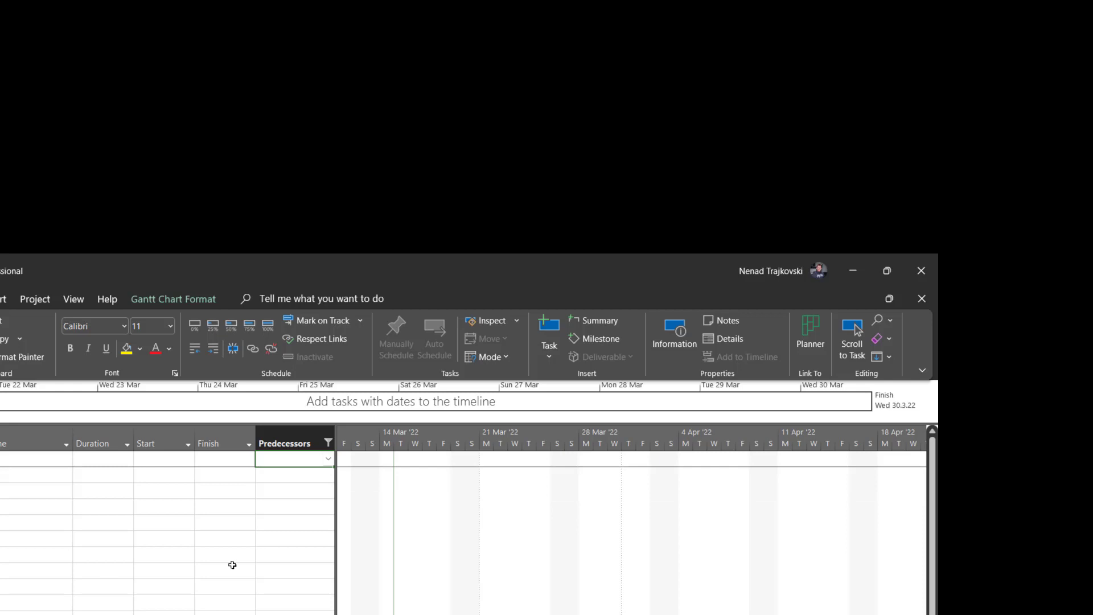
key("Down")
key("Down")
key("Down")
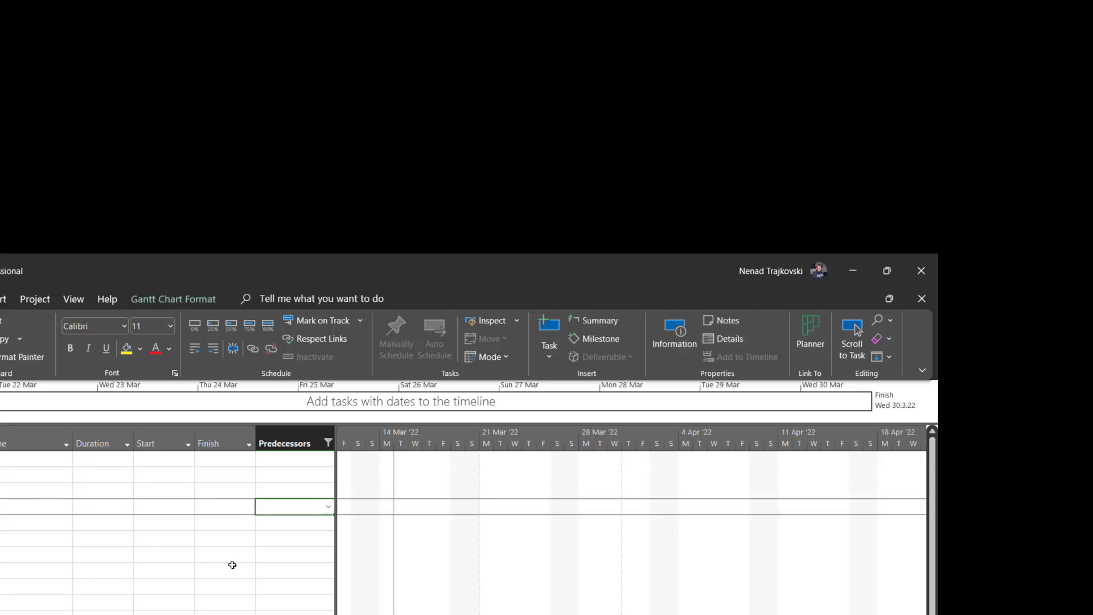
key("Up")
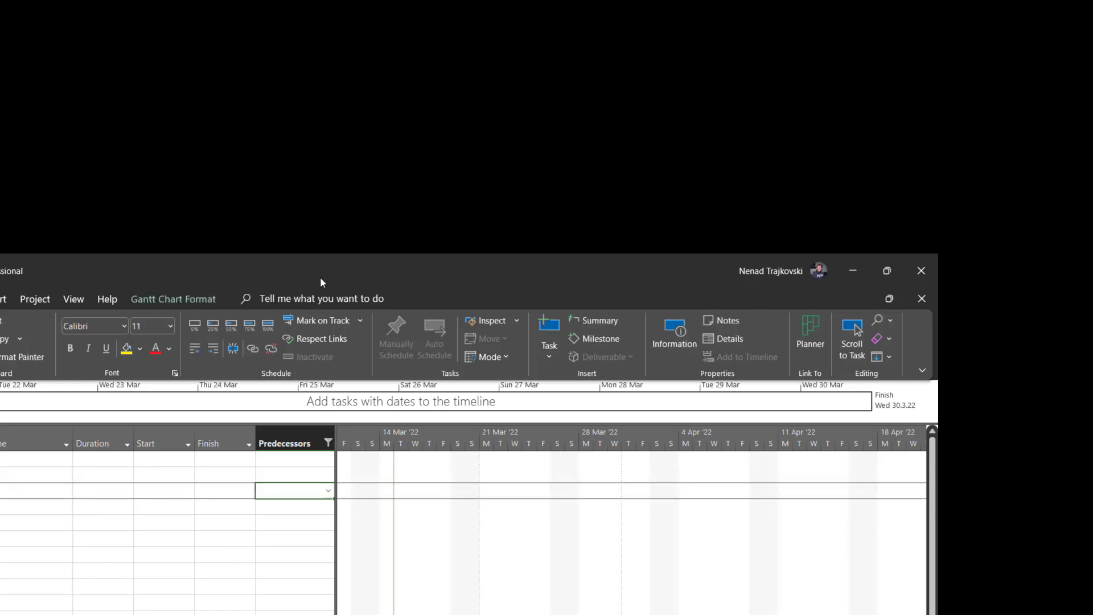
Reset the predecessor filter to include all values so that every task is listed
left_click(328, 442)
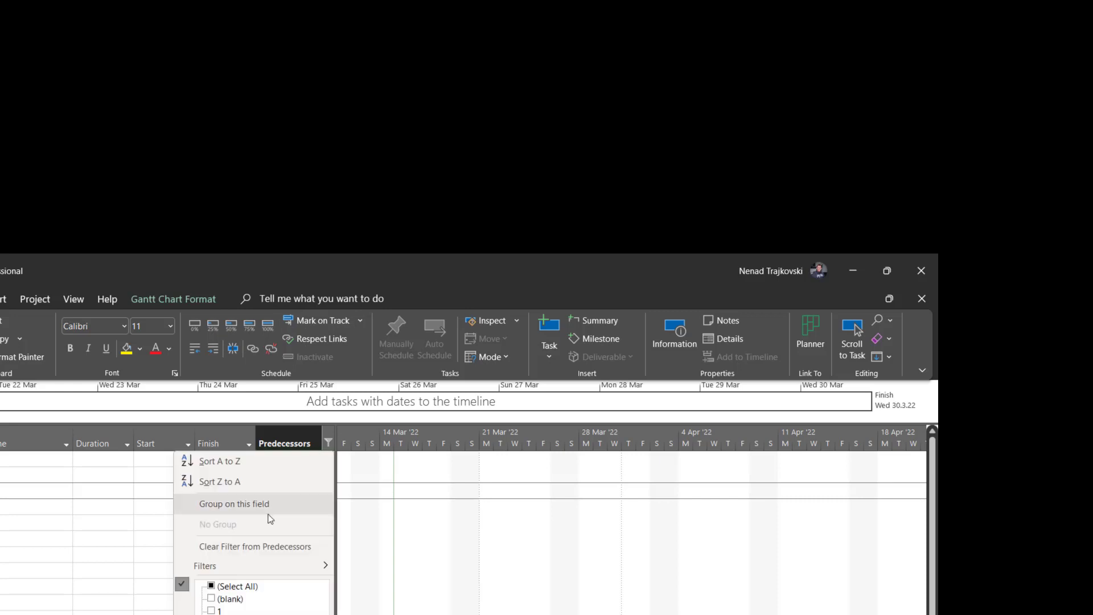
left_click(237, 587)
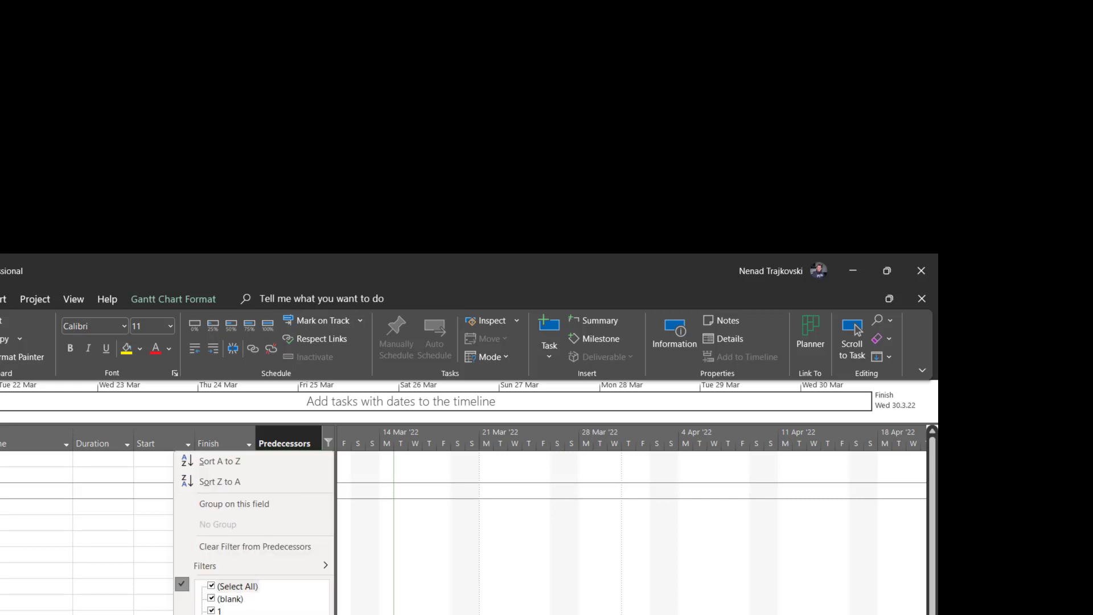
key("Return")
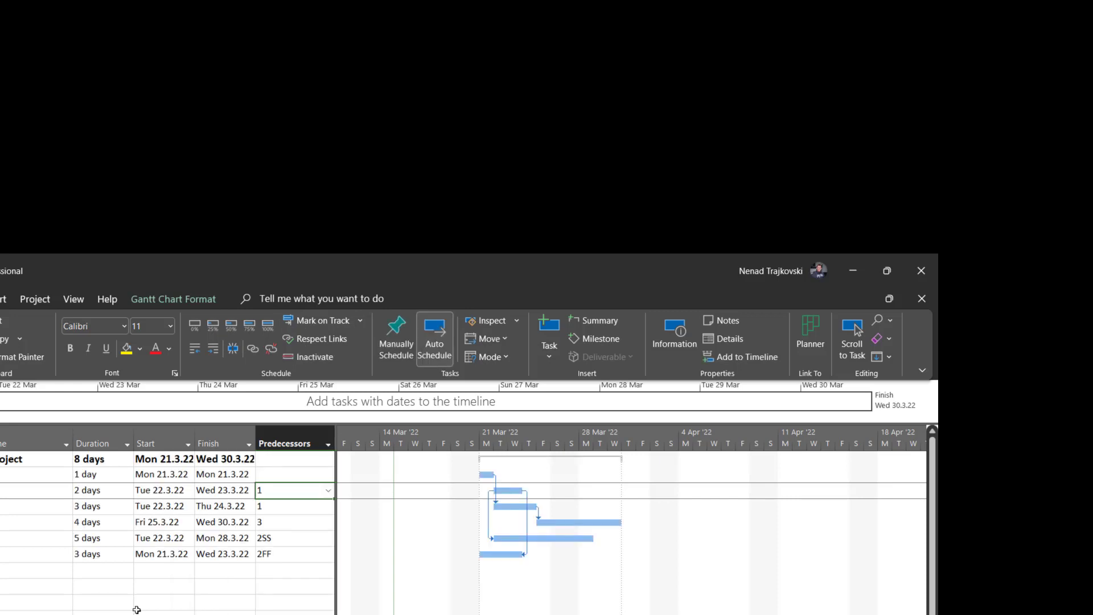
Set the predecessor of the 3-day task directly below the 2-day task to 2
left_click(274, 508)
type("2")
key("Return")
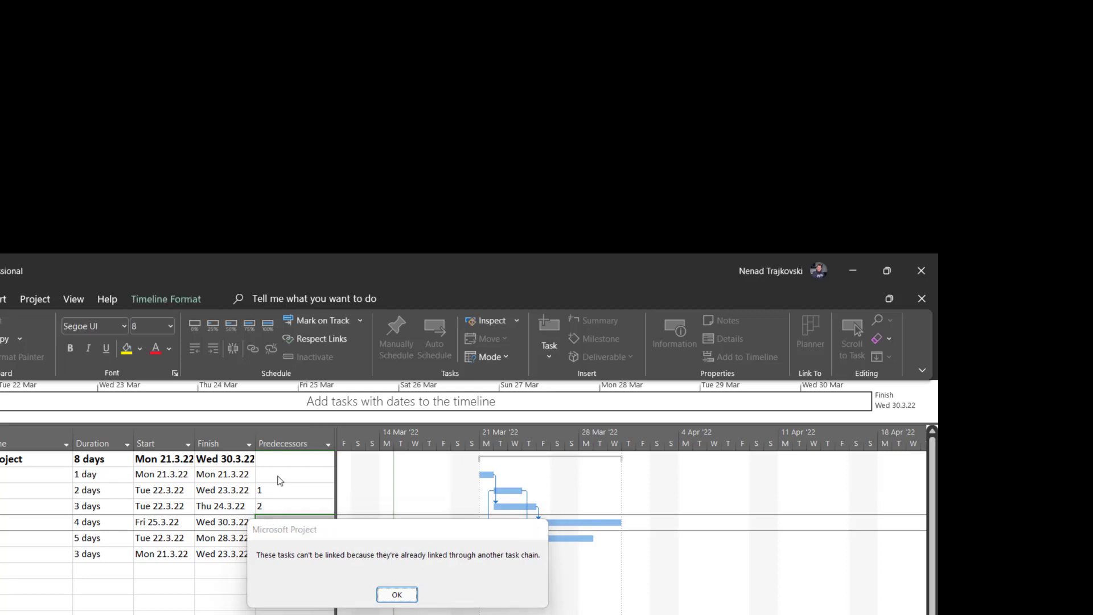
key("Return")
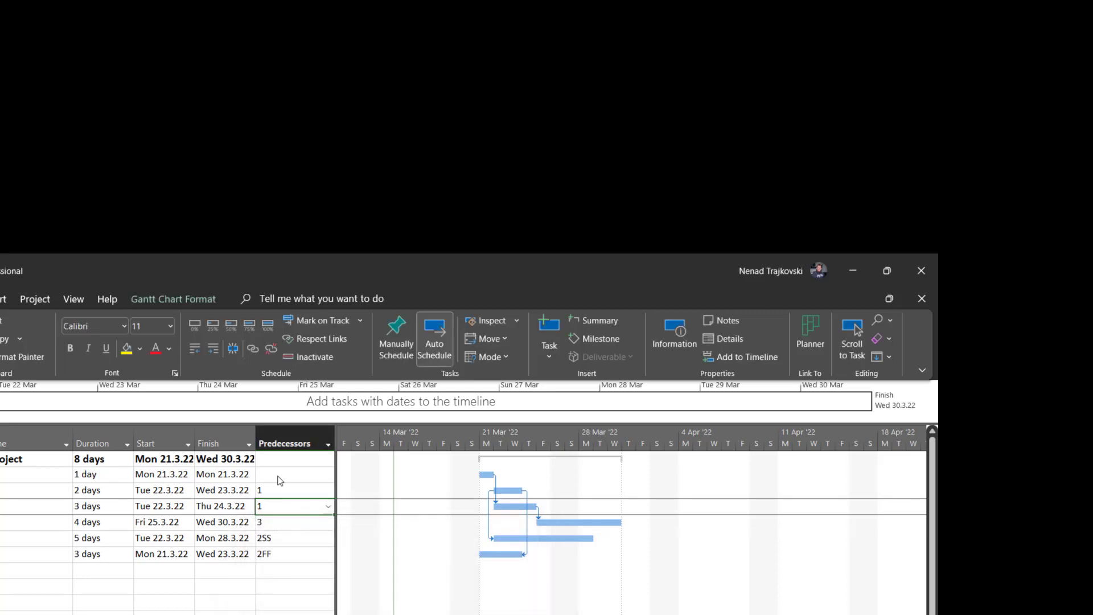
type("2")
key("Return")
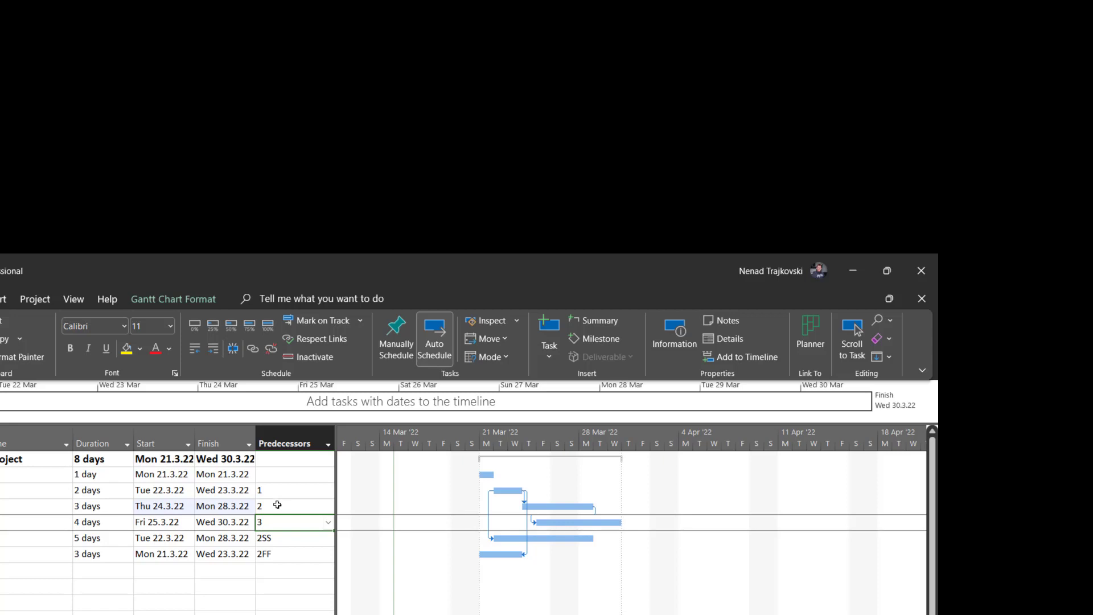
Relink the 2-day task's successors to task 1, using 1 for the upper 3-day task, 1SS for the 5-day task and 1FF for the last task
left_click(277, 504)
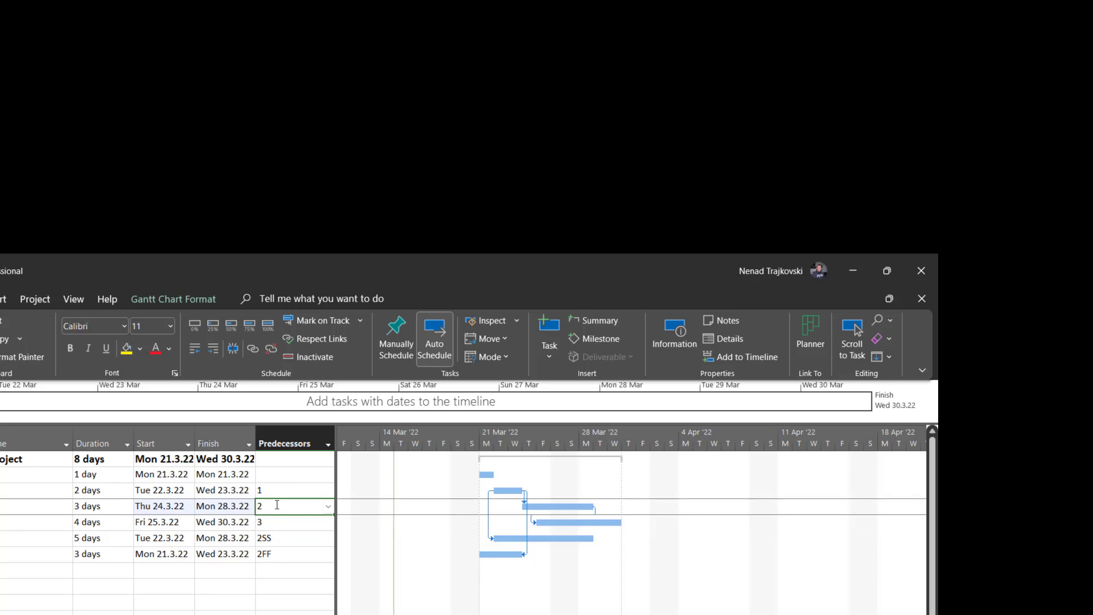
type("1")
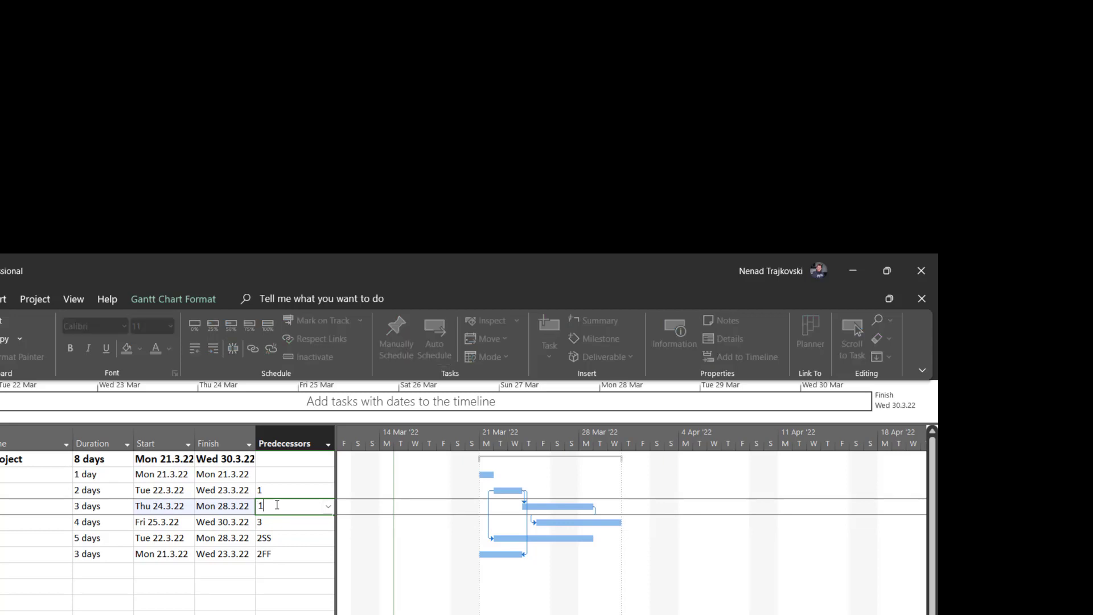
key("Return")
key("Down")
type("1ss")
key("Return")
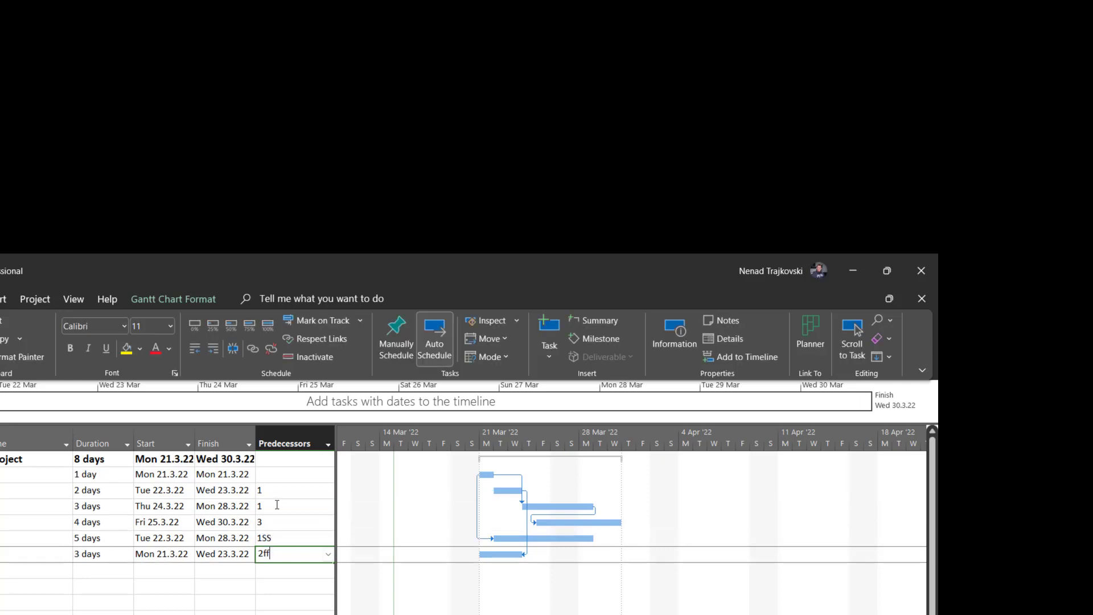
type("1ff")
key("Return")
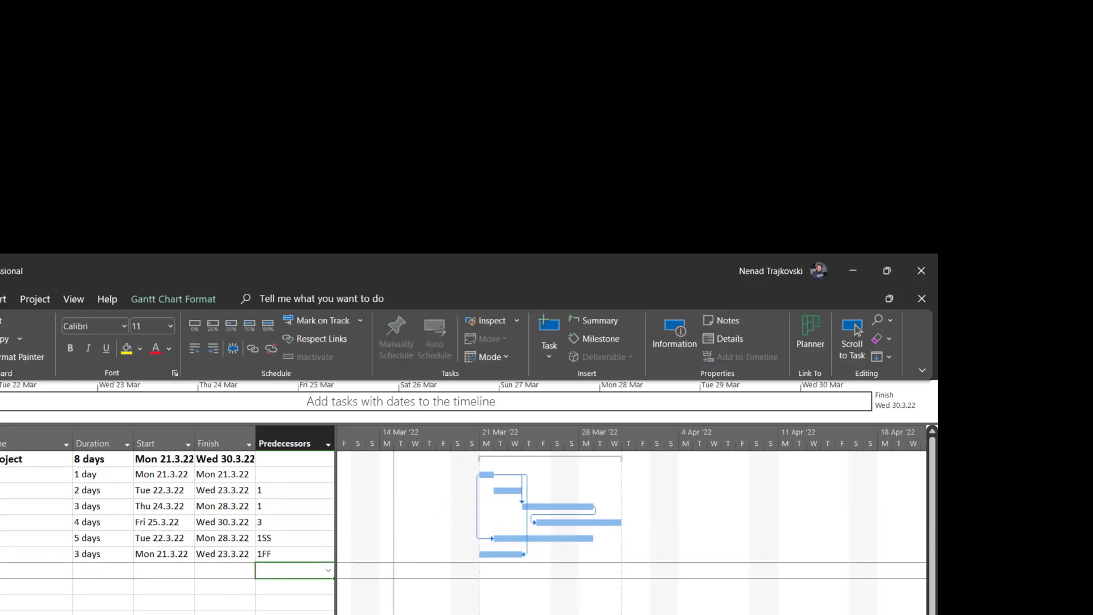
Delete the 2-day task from the project
left_click(3, 489)
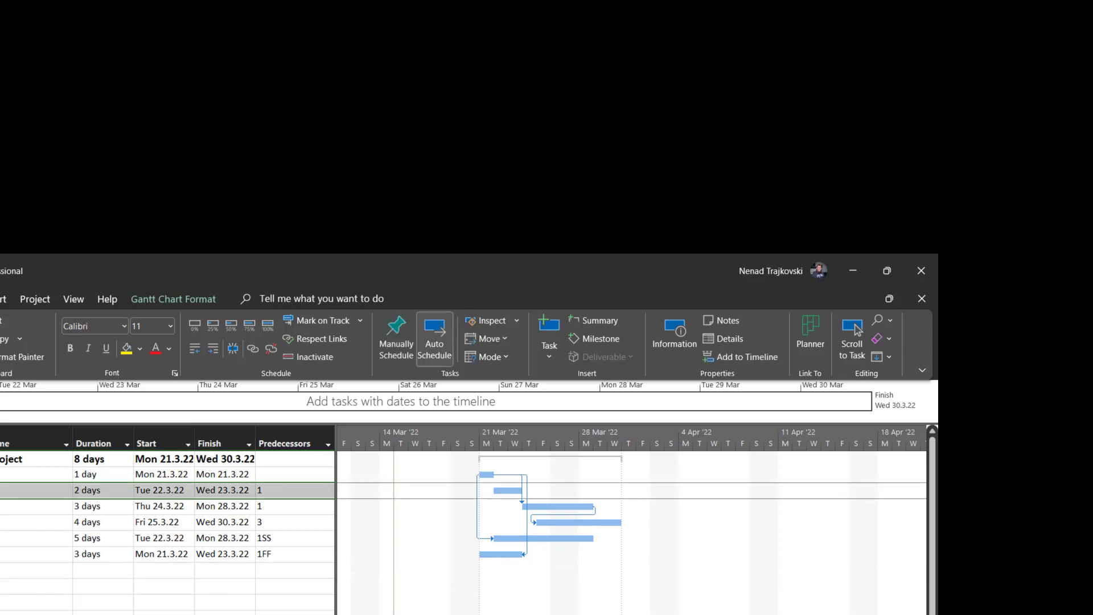
key("Delete")
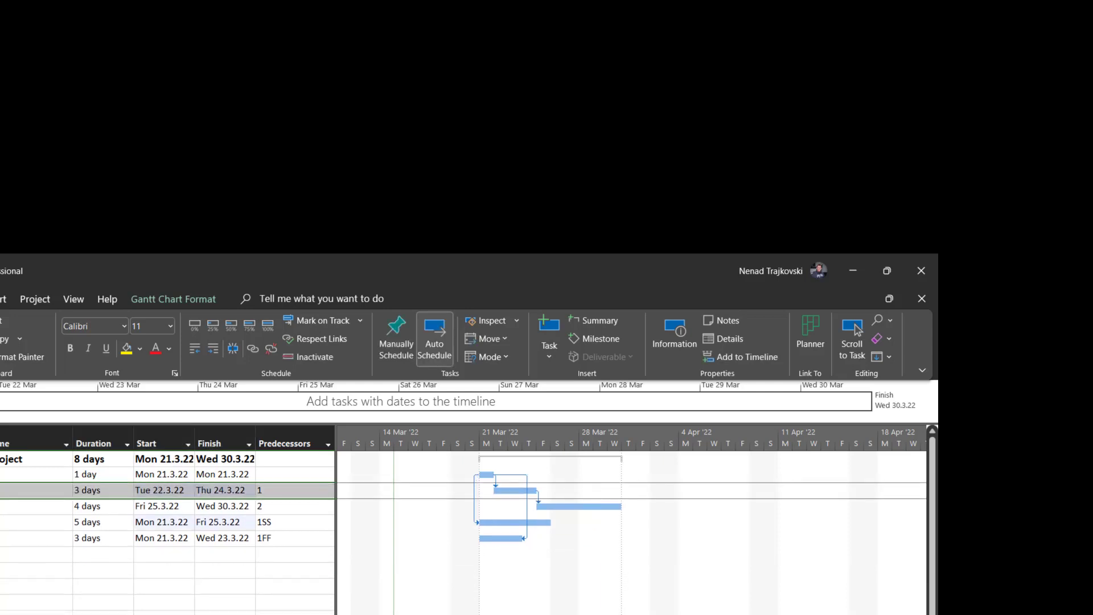